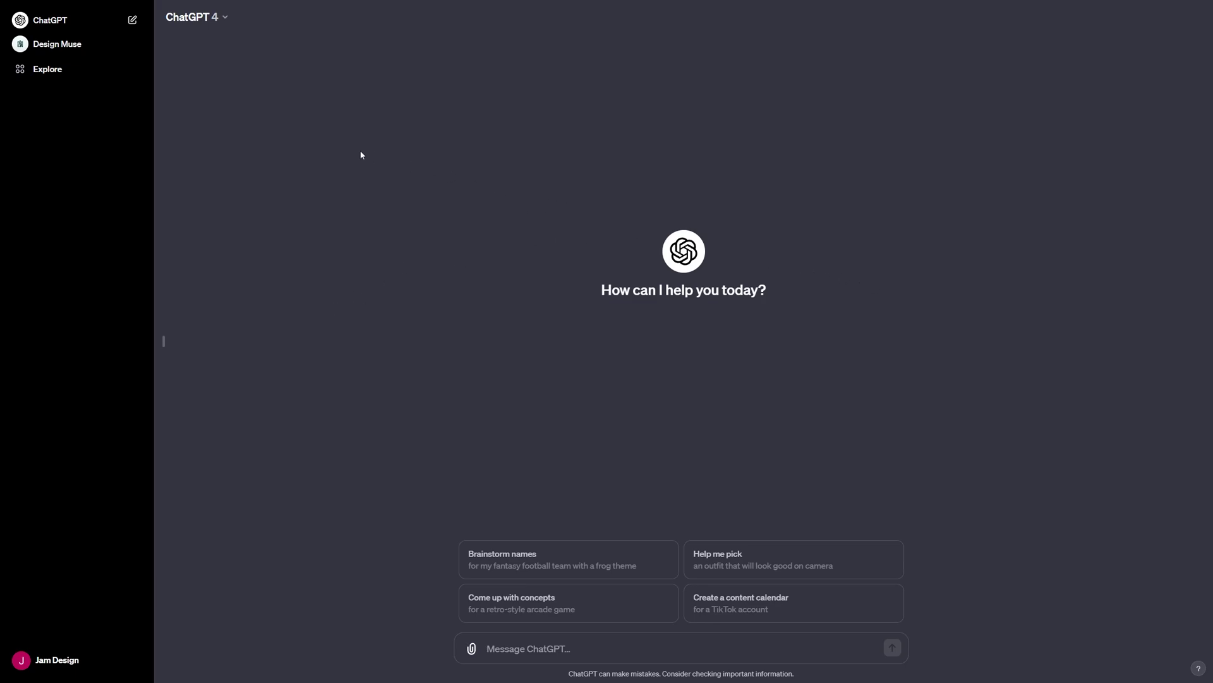
# Go to the GPTs page and start a new blank custom GPT draft.
pyautogui.click(74, 77)
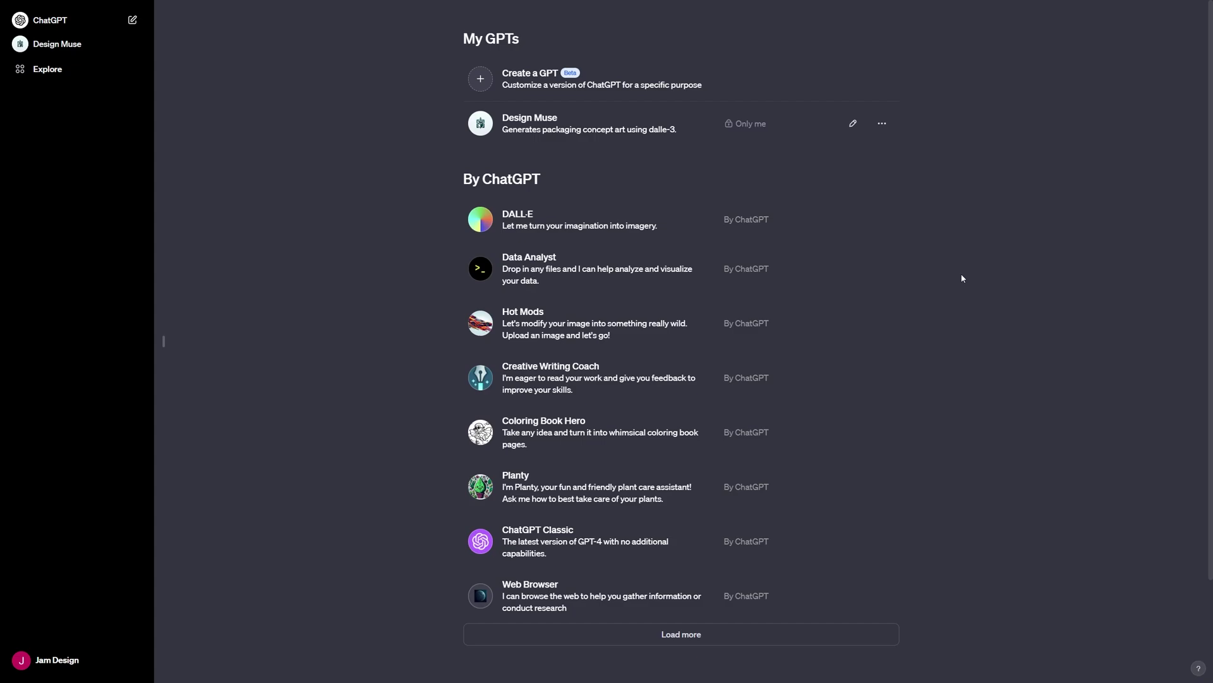
pyautogui.click(661, 92)
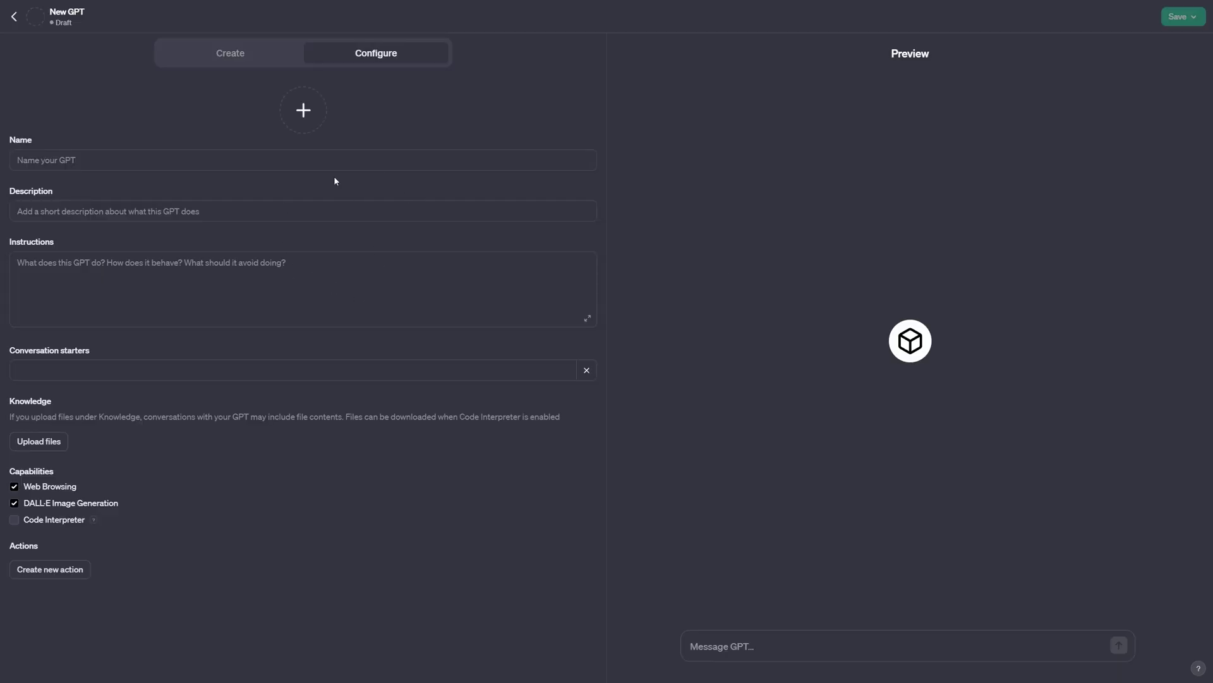
# Ask the builder for a packaging designer that makes concept art for products' packaging designs.
pyautogui.click(230, 55)
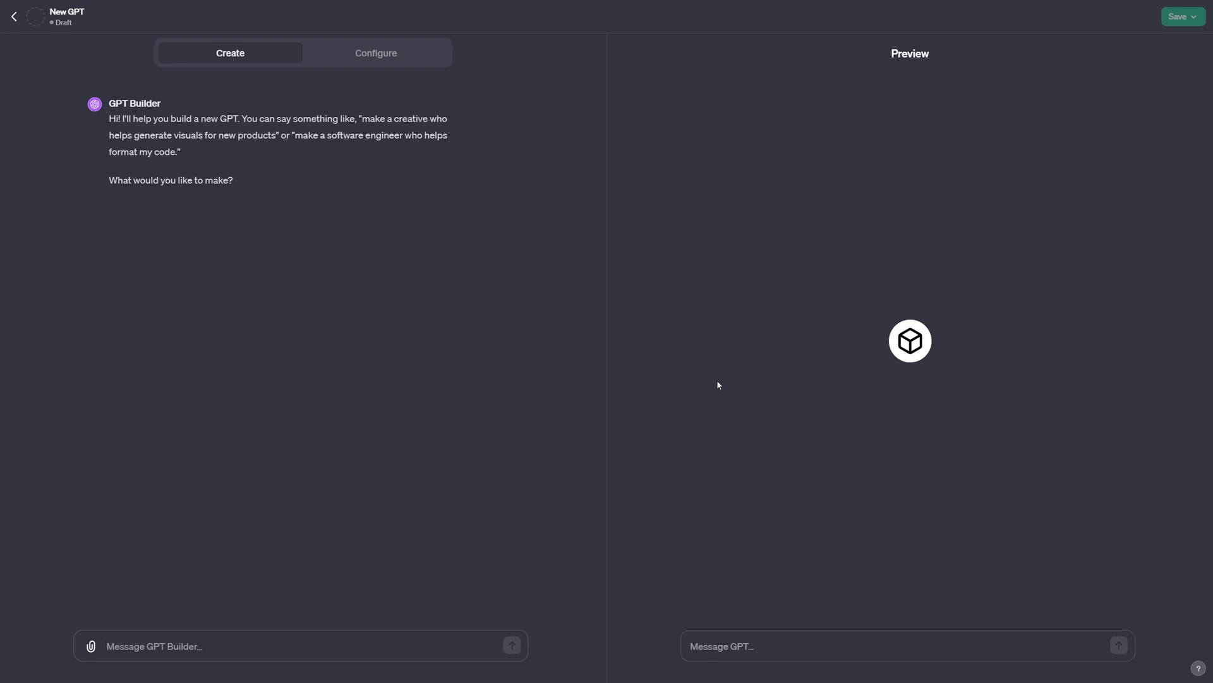
pyautogui.write('Make a packagi')
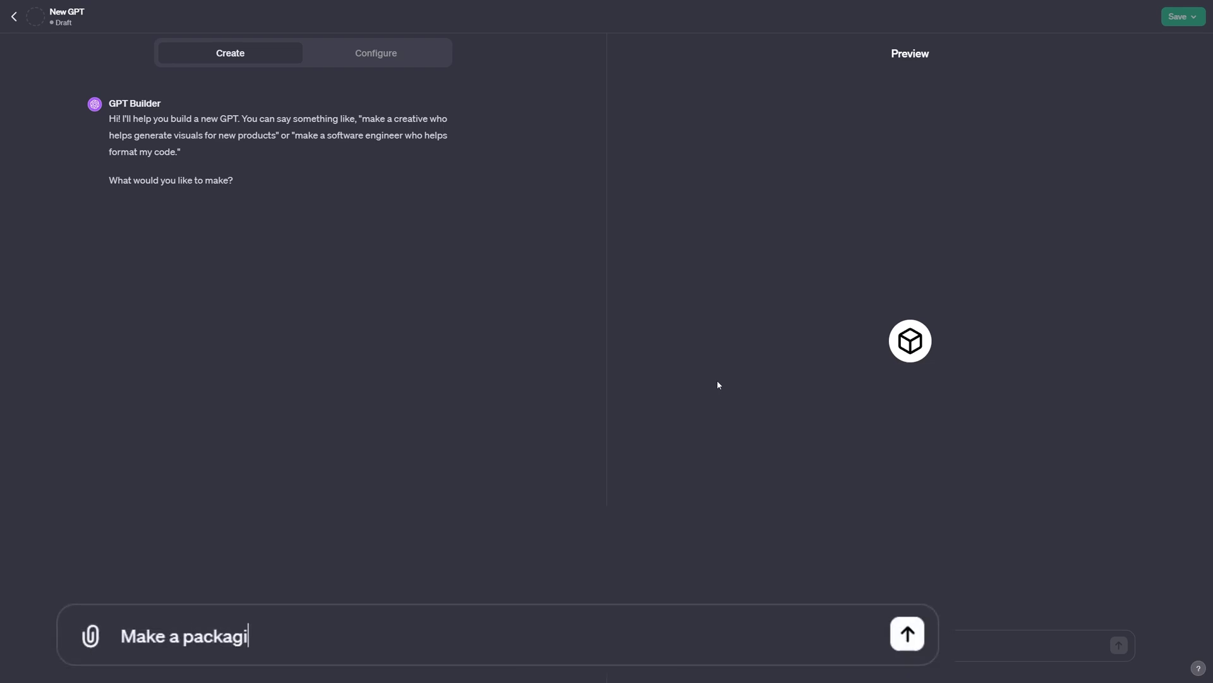
pyautogui.write('ng designer th')
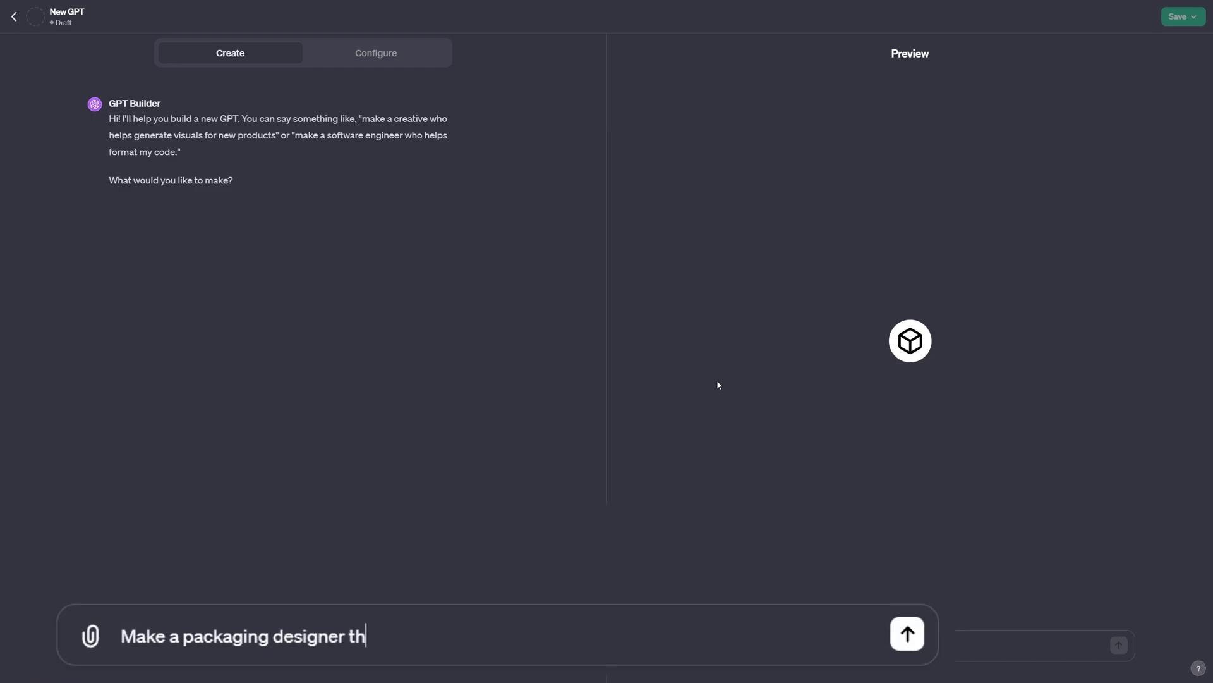
pyautogui.write('at helps users ')
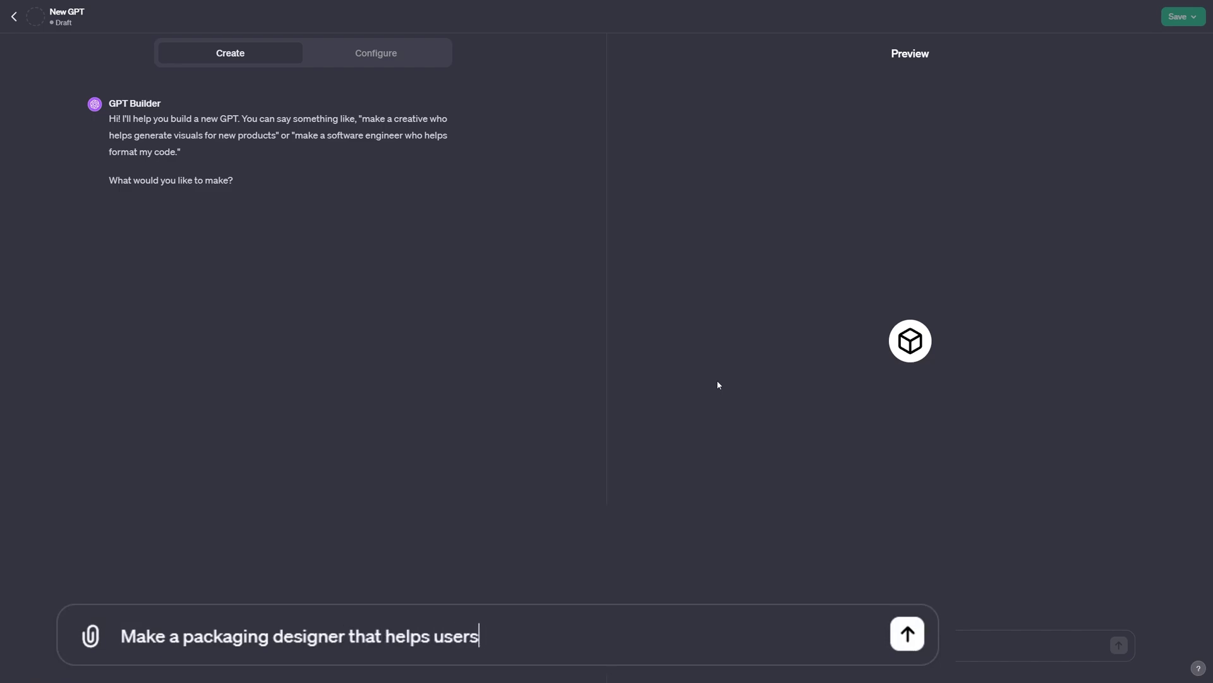
pyautogui.write('with concept art of ')
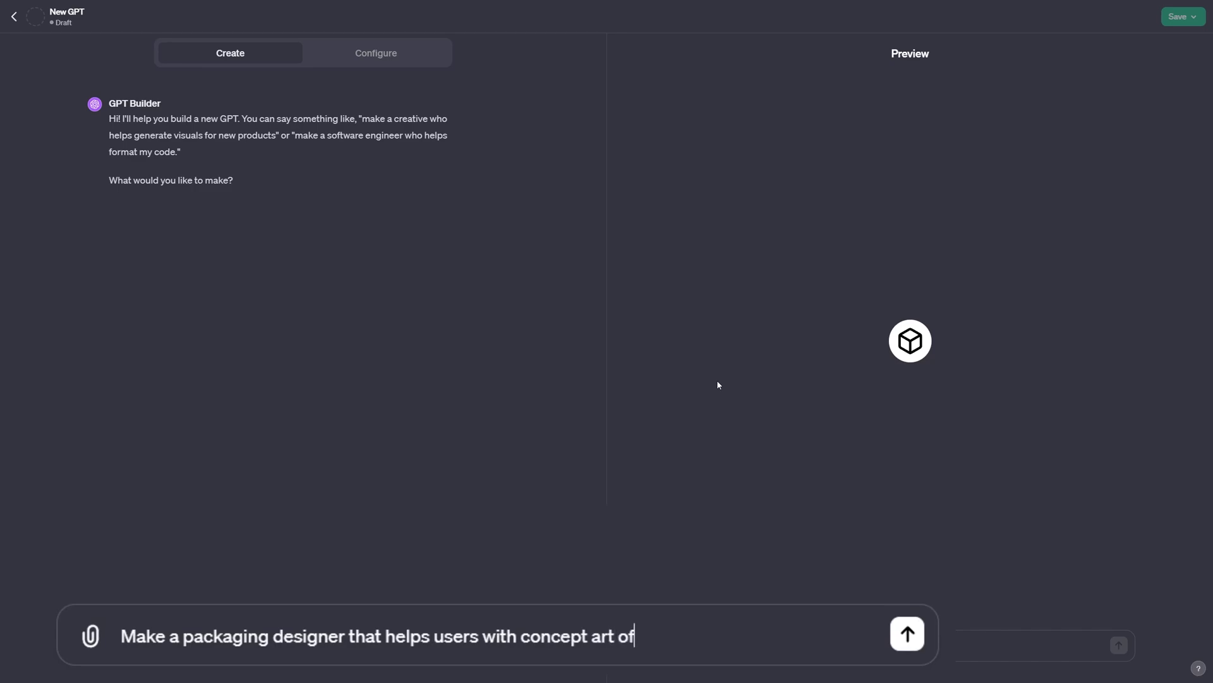
pyautogui.write('p')
pyautogui.press('BackSpace')
pyautogui.press('BackSpace')
pyautogui.press('BackSpace')
pyautogui.press('BackSpace')
pyautogui.write('fp')
pyautogui.press('BackSpace')
pyautogui.press('BackSpace')
pyautogui.write("for products'")
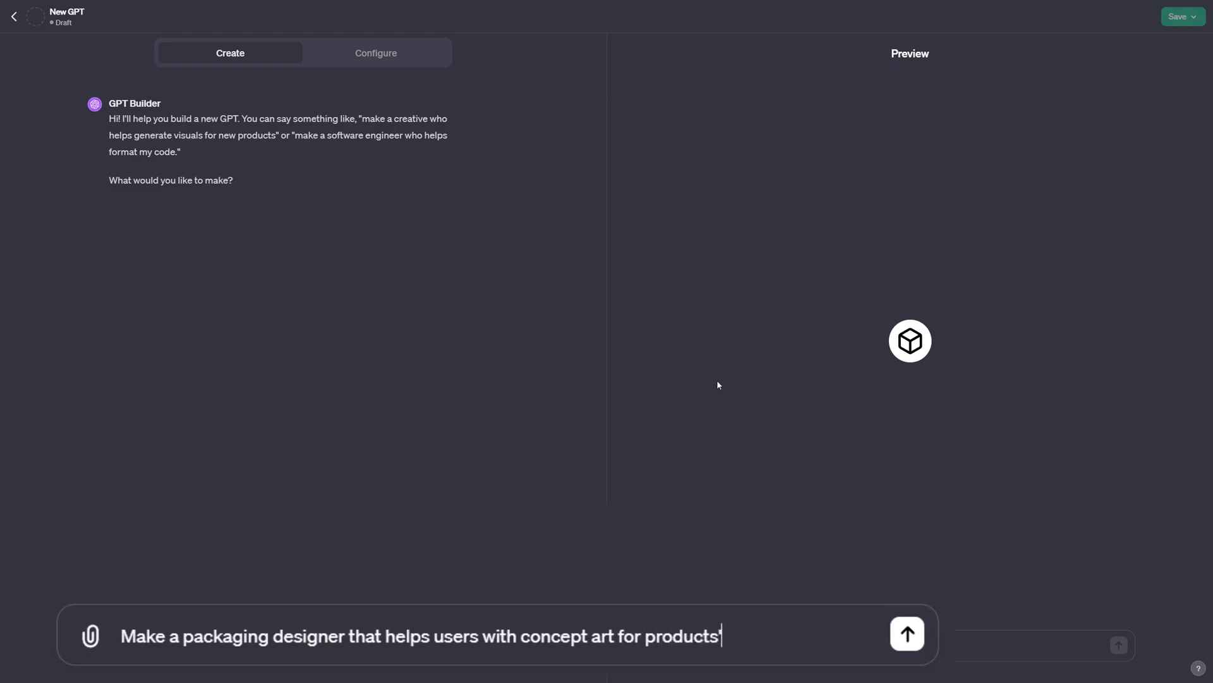
pyautogui.write(' packaging desi')
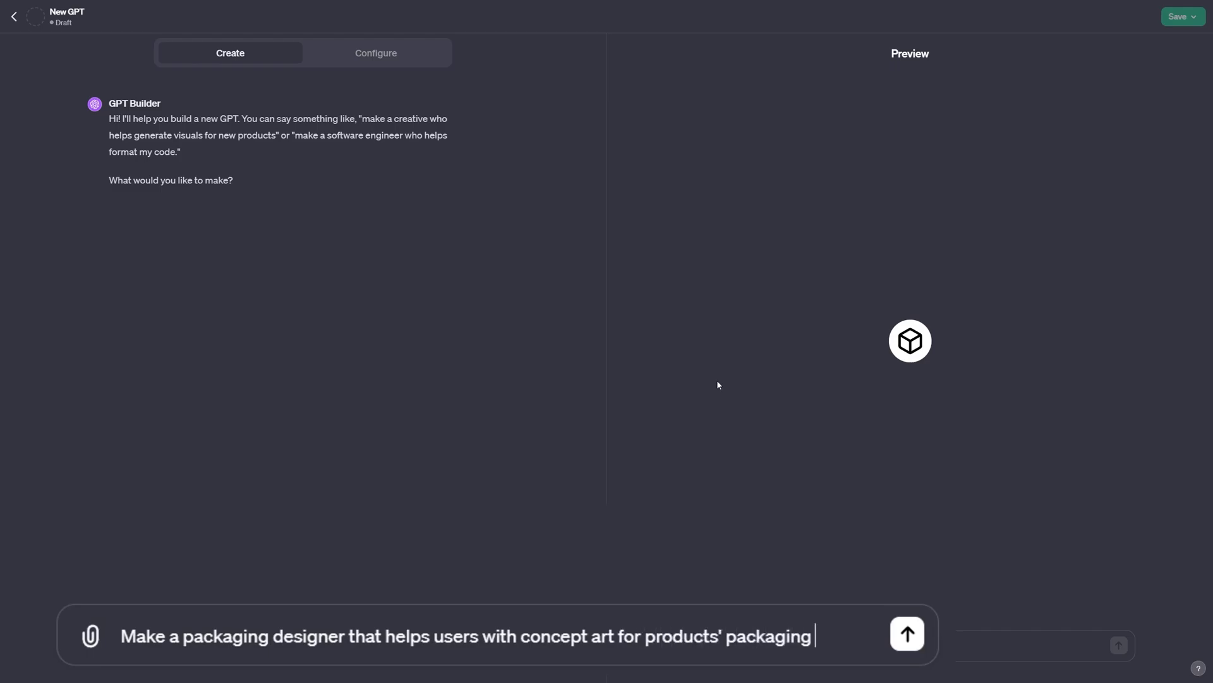
pyautogui.write('gns')
pyautogui.press('Return')
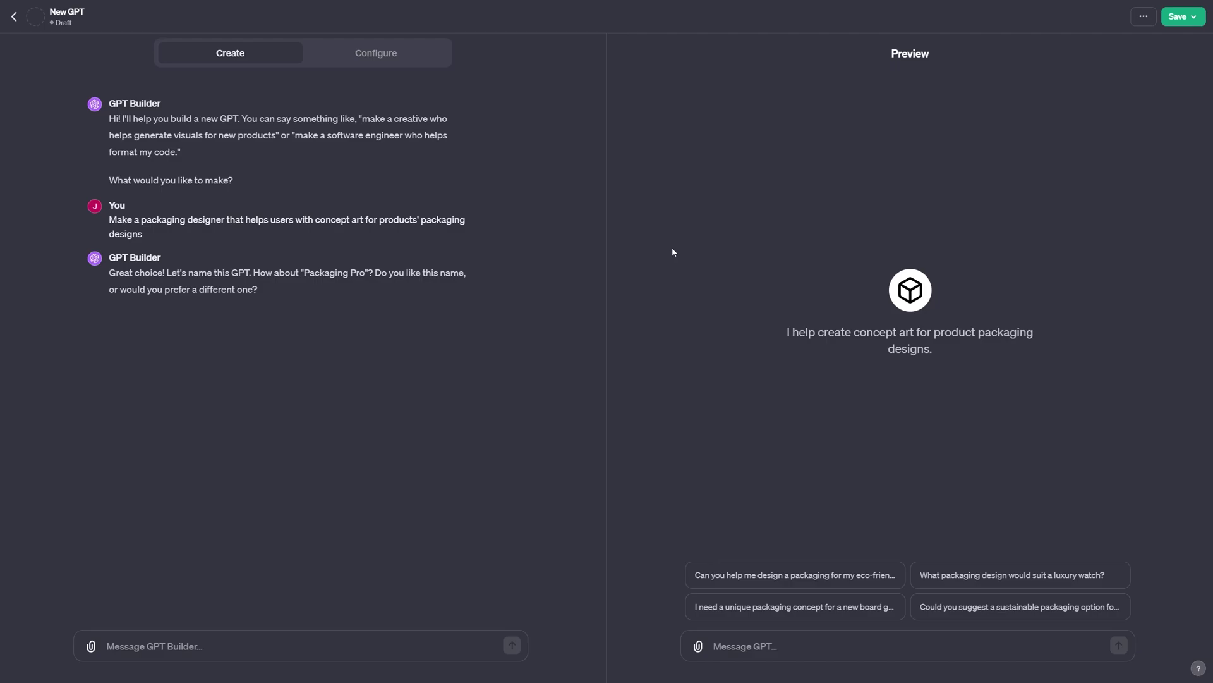
# Approve the name Packaging Pro, ask for a sleeker profile picture, and accept the new logo.
pyautogui.write('I lie')
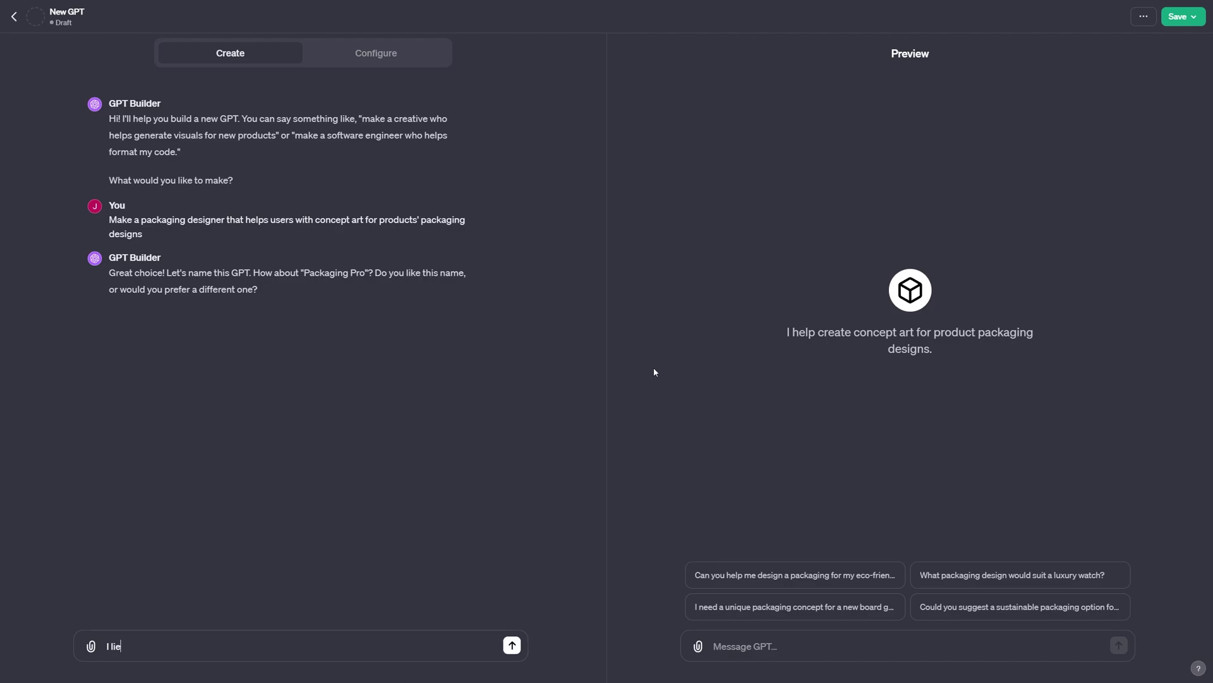
pyautogui.write('e this name')
pyautogui.press('Return')
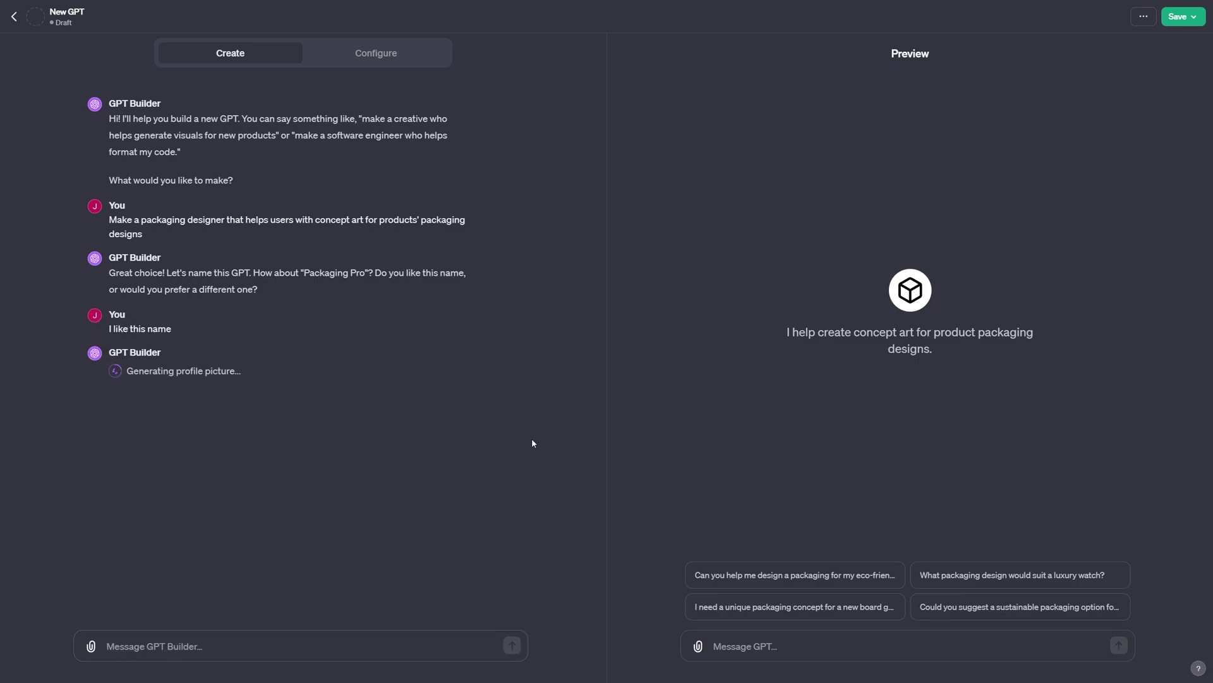
pyautogui.write('A little m')
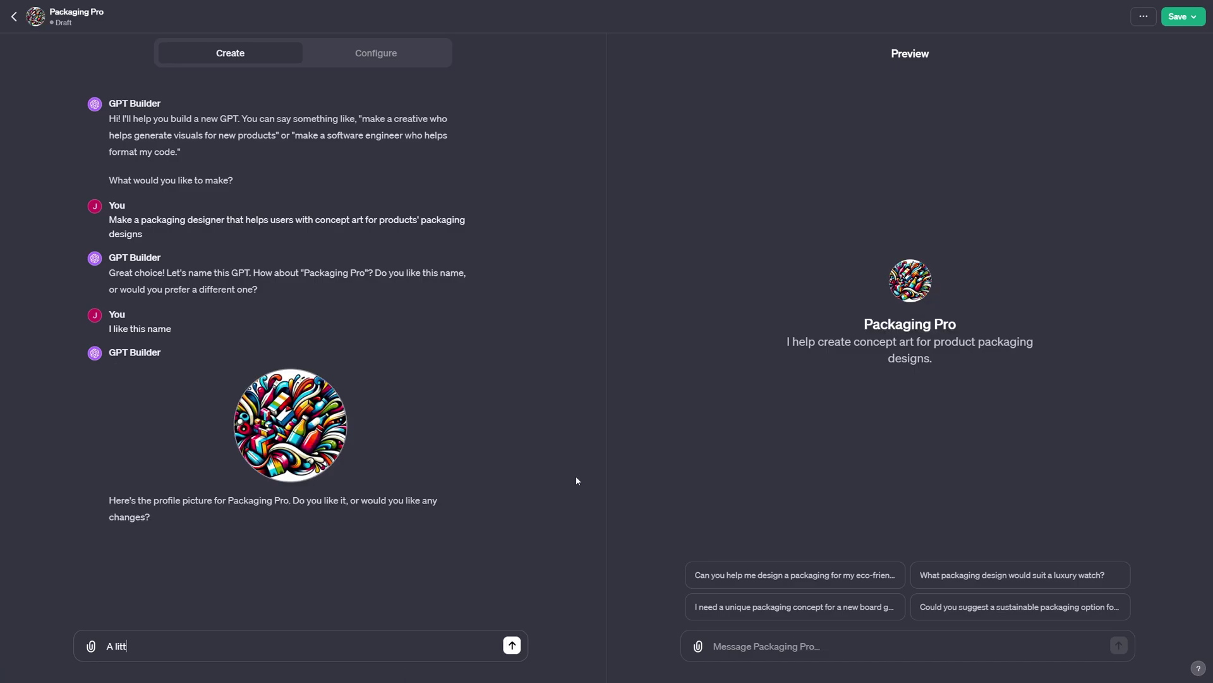
pyautogui.write('ore sleek,')
pyautogui.press('BackSpace')
pyautogui.press('BackSpace')
pyautogui.press('Return')
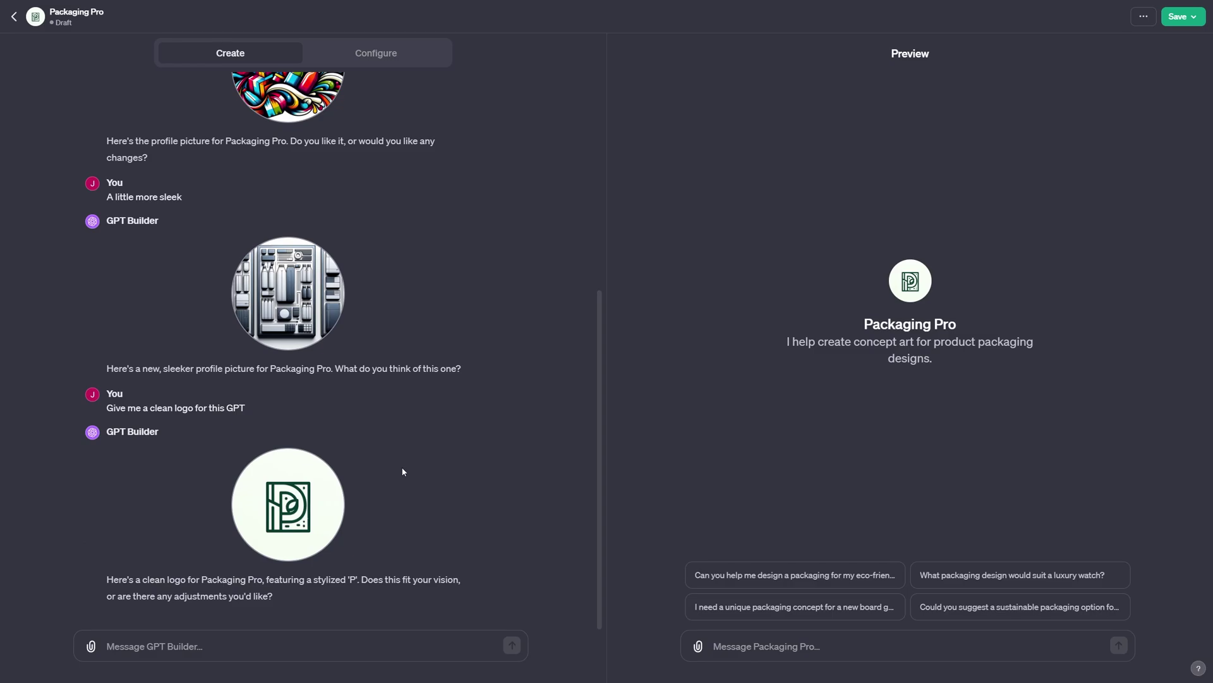
pyautogui.write('Yes')
pyautogui.press('Return')
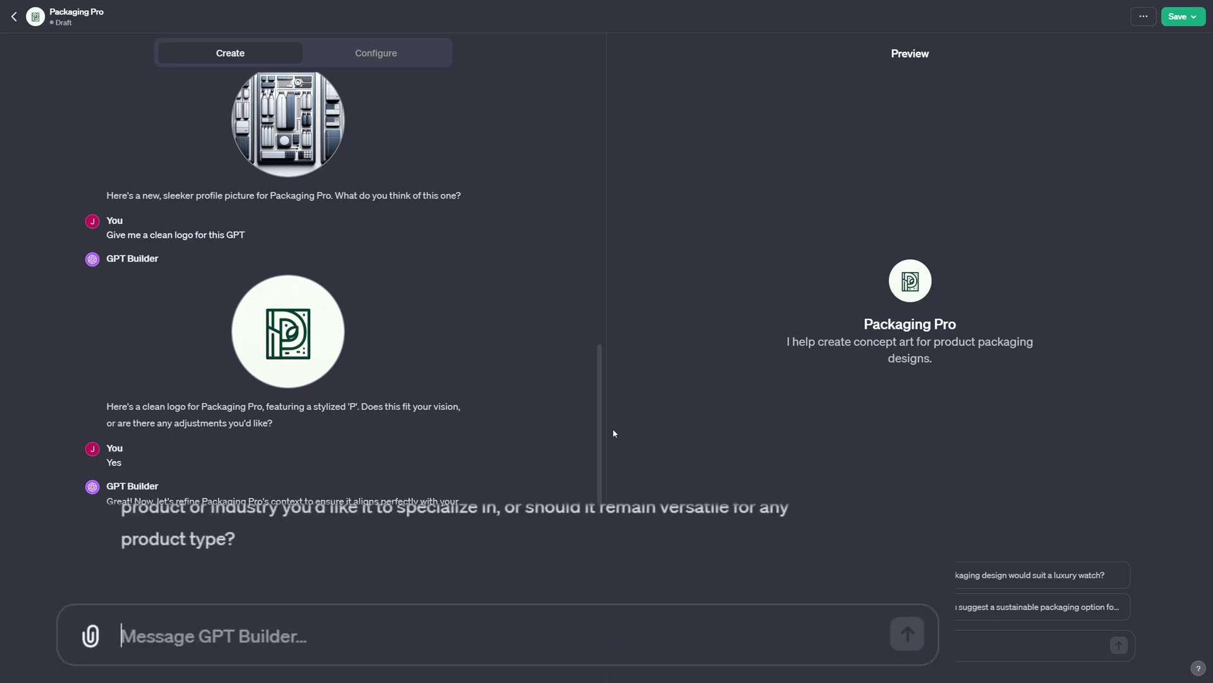
# Request an opening form: Product Name, Product Type/Category, Target Audience, Brief Company Description.
pyautogui.write('So the')
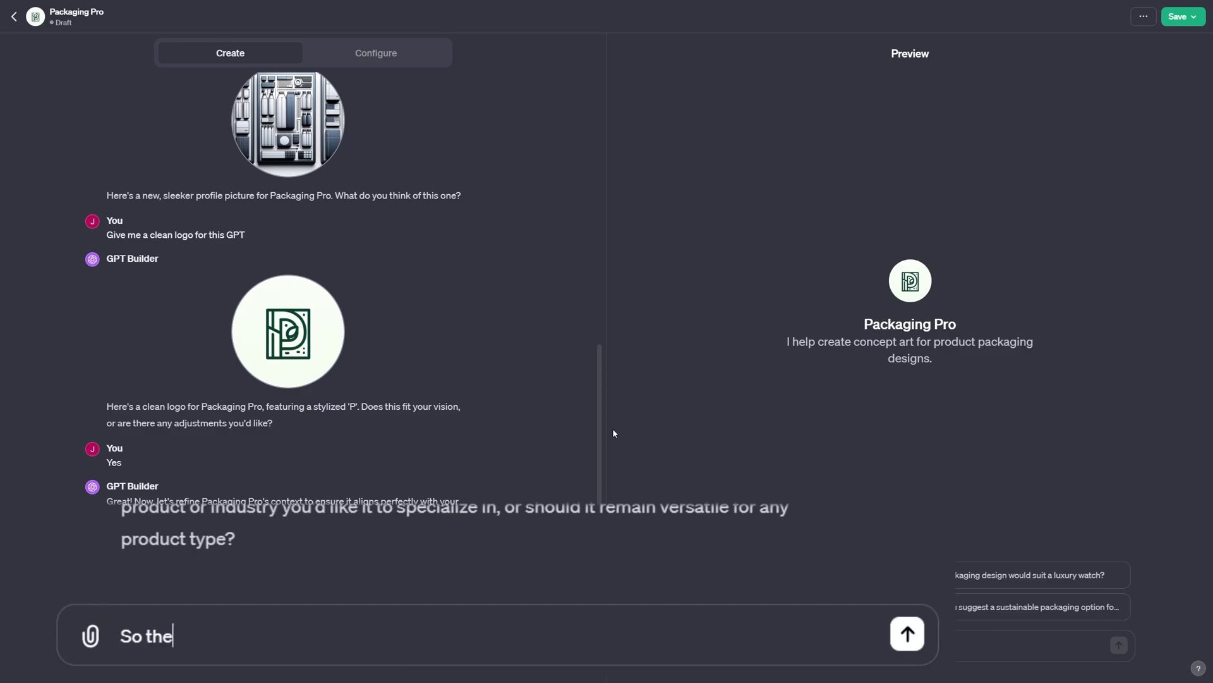
pyautogui.write(' GPT can sta')
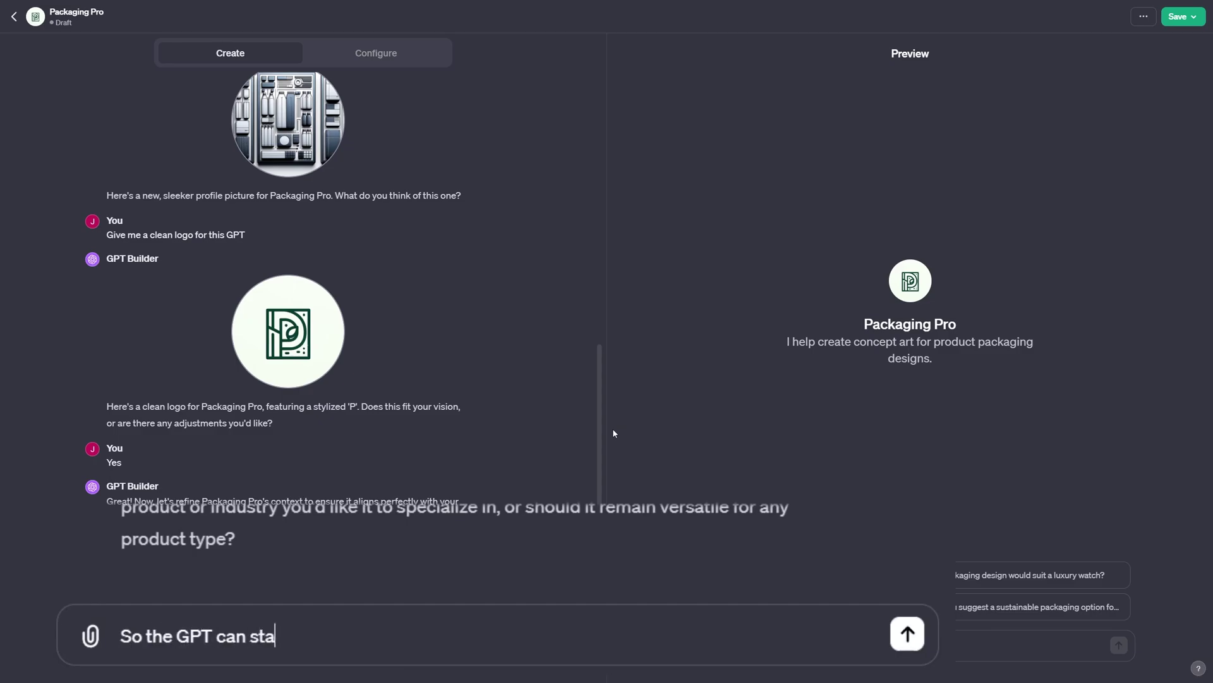
pyautogui.write('rt by prompting ')
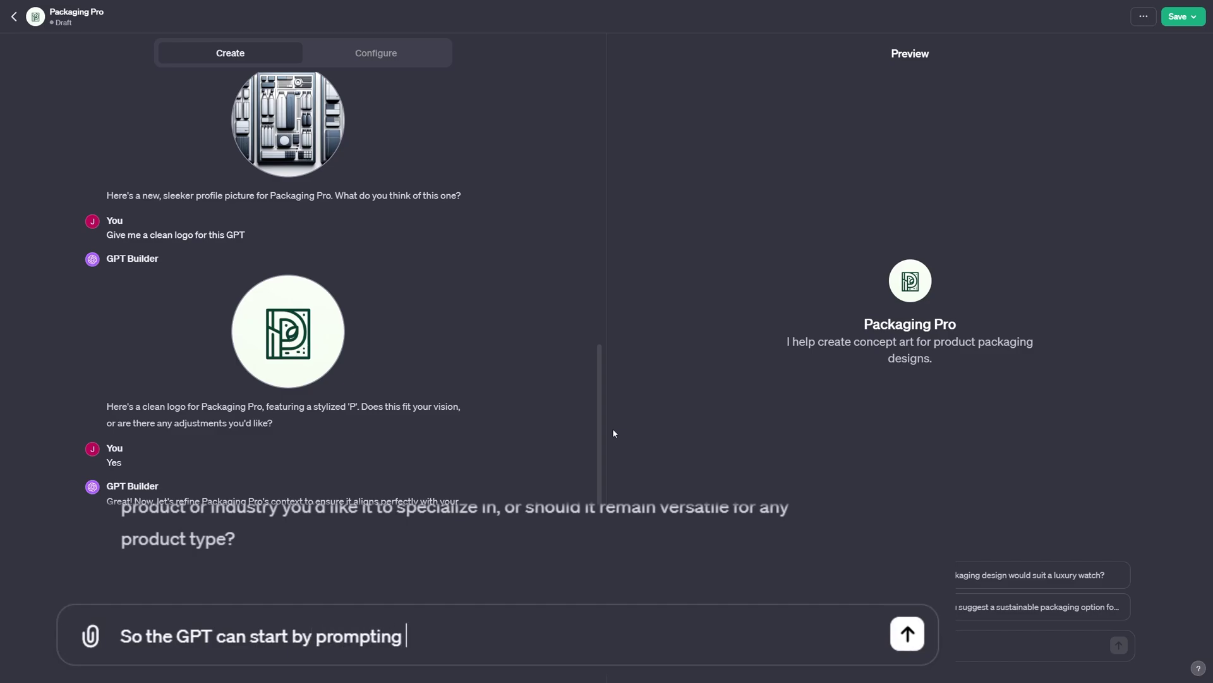
pyautogui.write('the user for ')
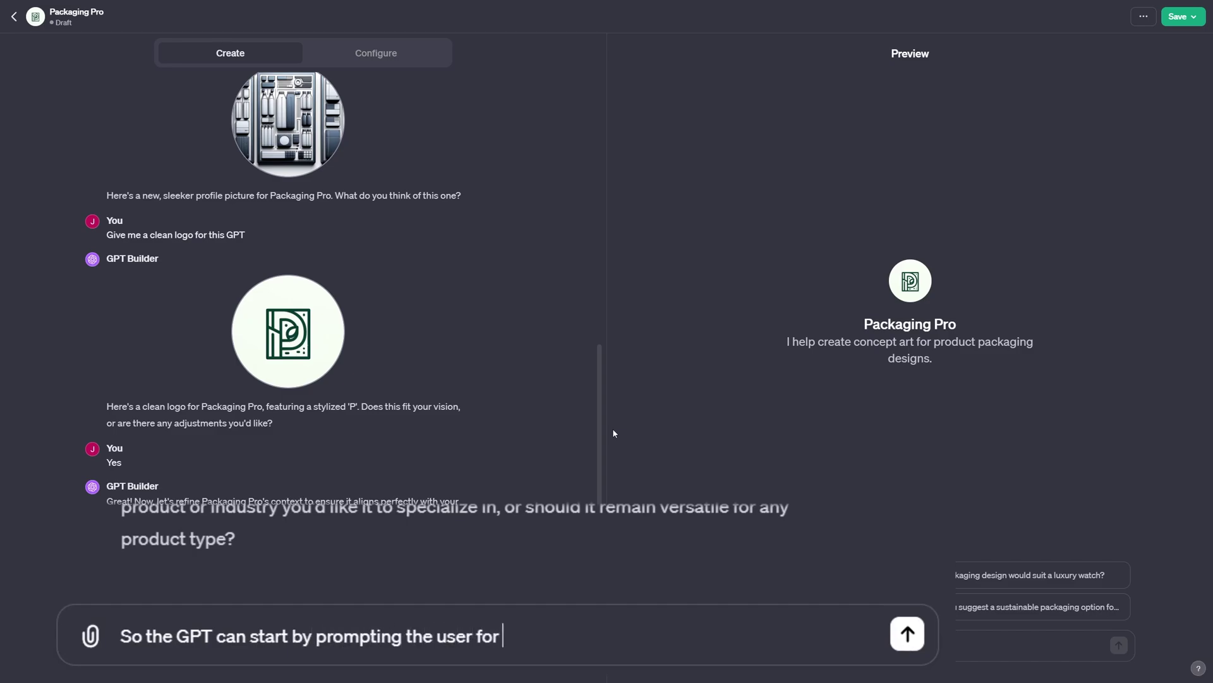
pyautogui.write('information about')
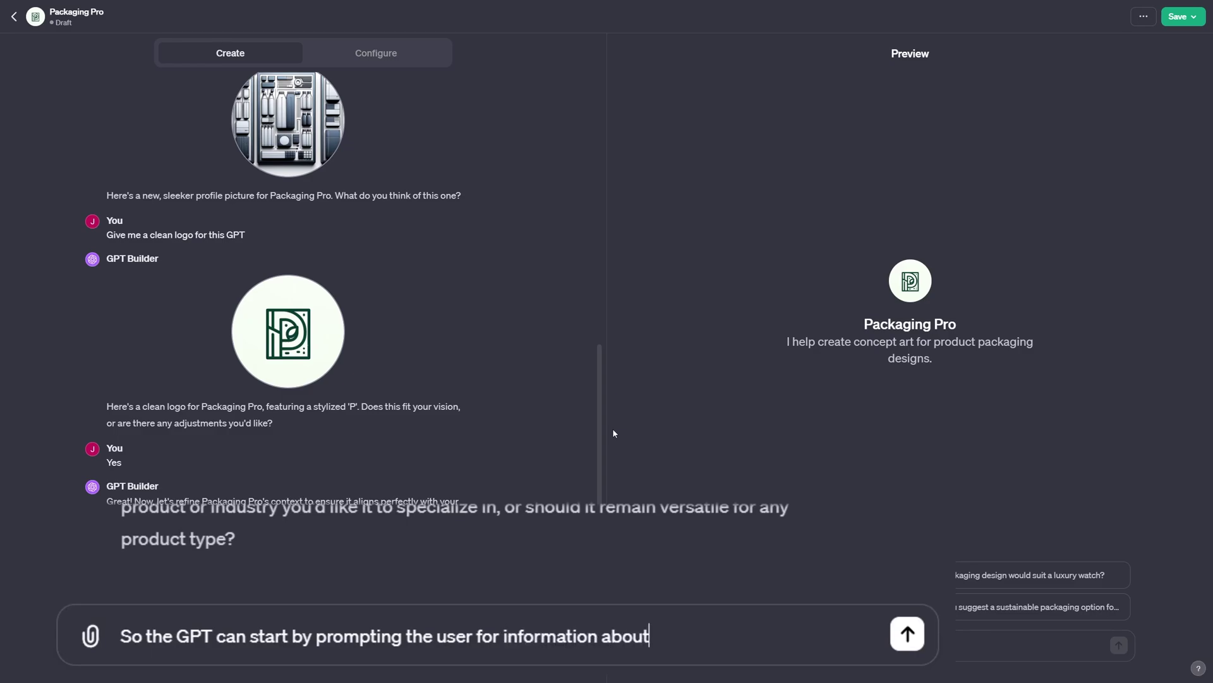
pyautogui.write(' the product ')
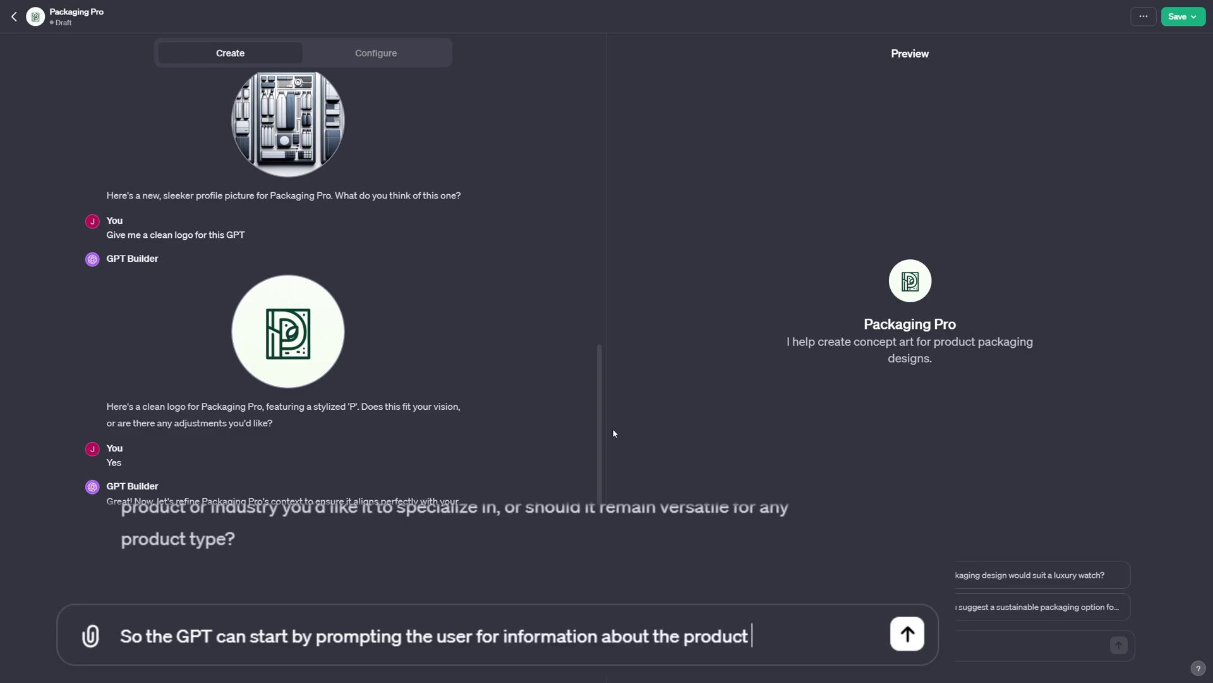
pyautogui.write('in a form, thi')
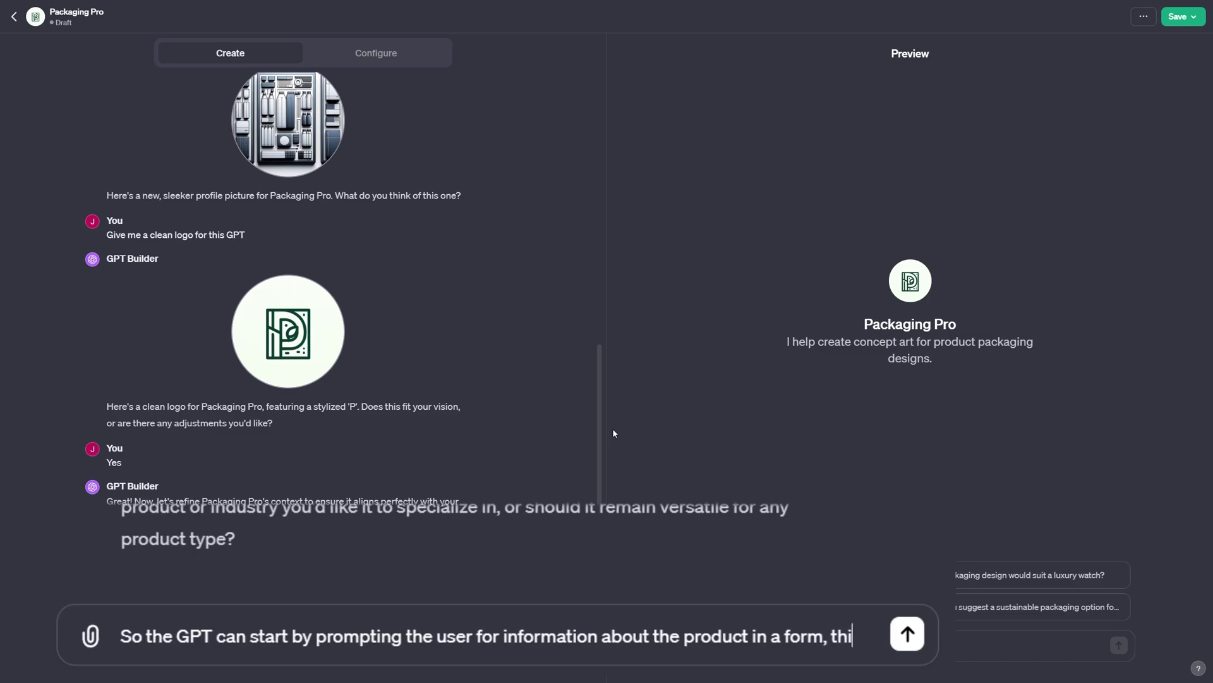
pyautogui.write('s should include:')
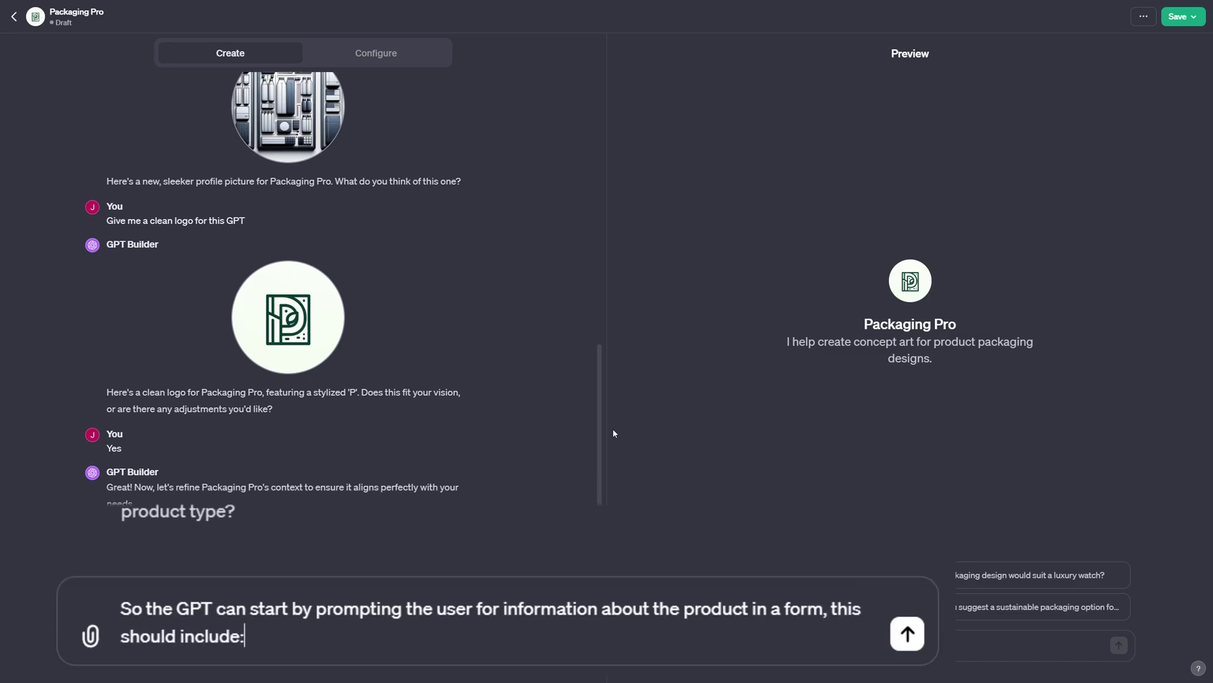
pyautogui.hotkey('shift', 'Return')
pyautogui.write('-P')
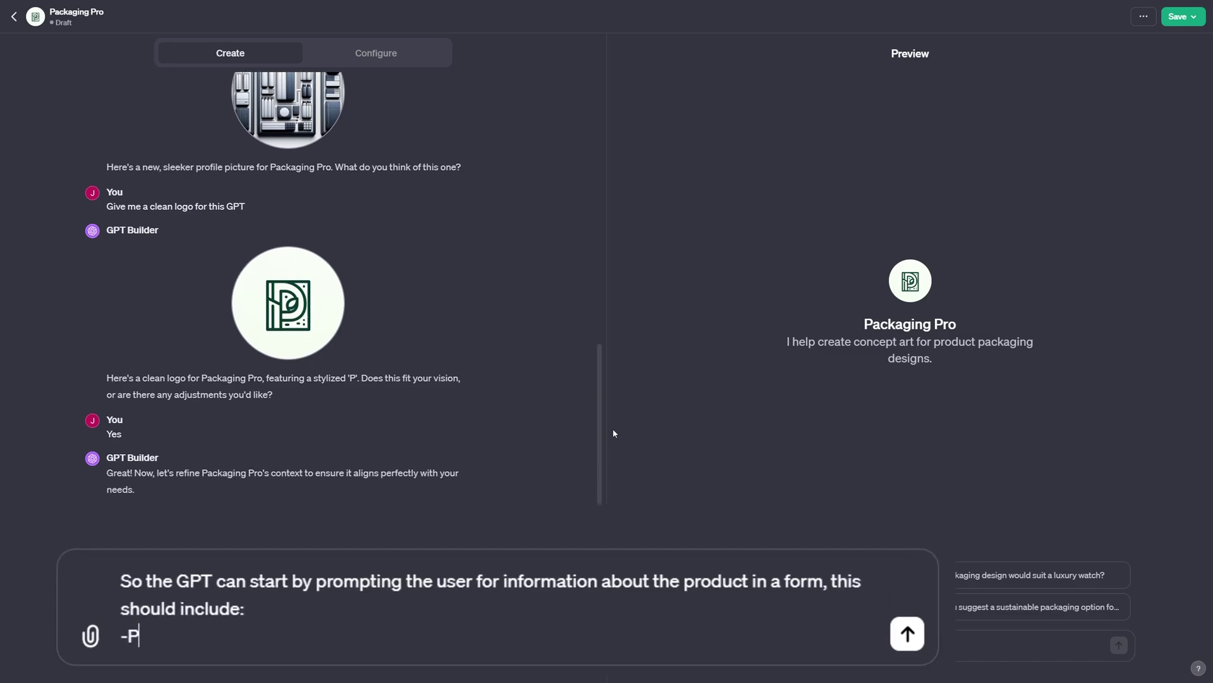
pyautogui.write('roduct Name')
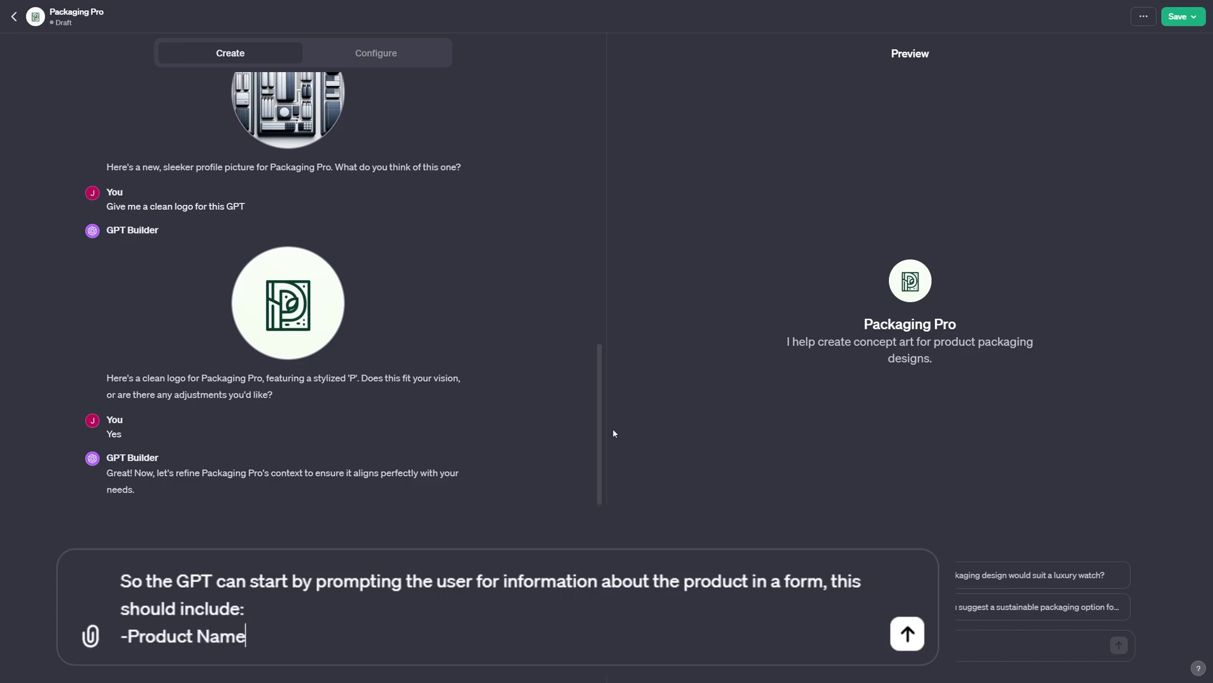
pyautogui.hotkey('shift', 'Return')
pyautogui.write('-Pro')
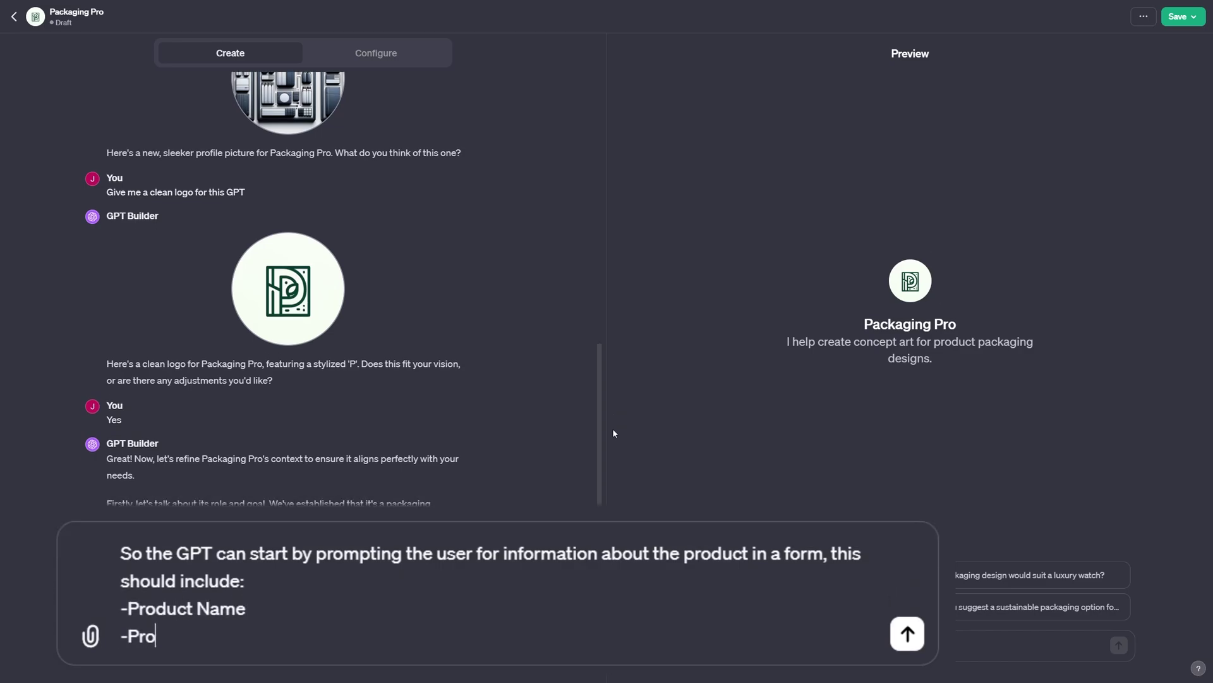
pyautogui.write('duct Type/')
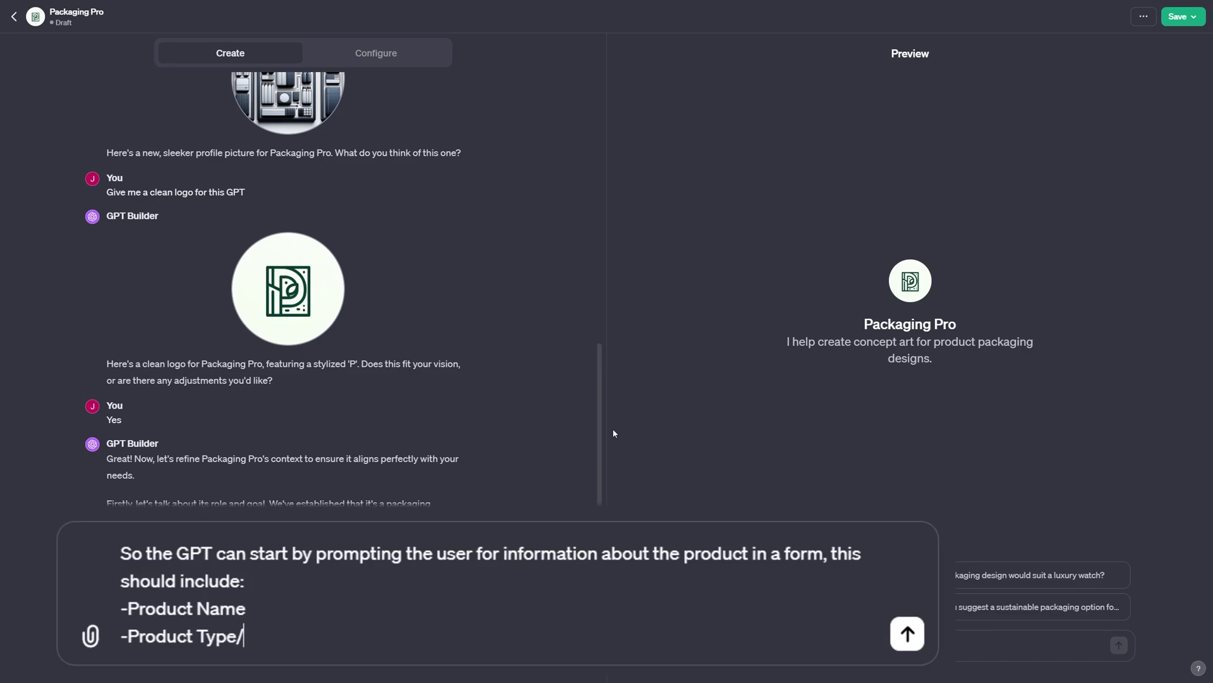
pyautogui.write('Category')
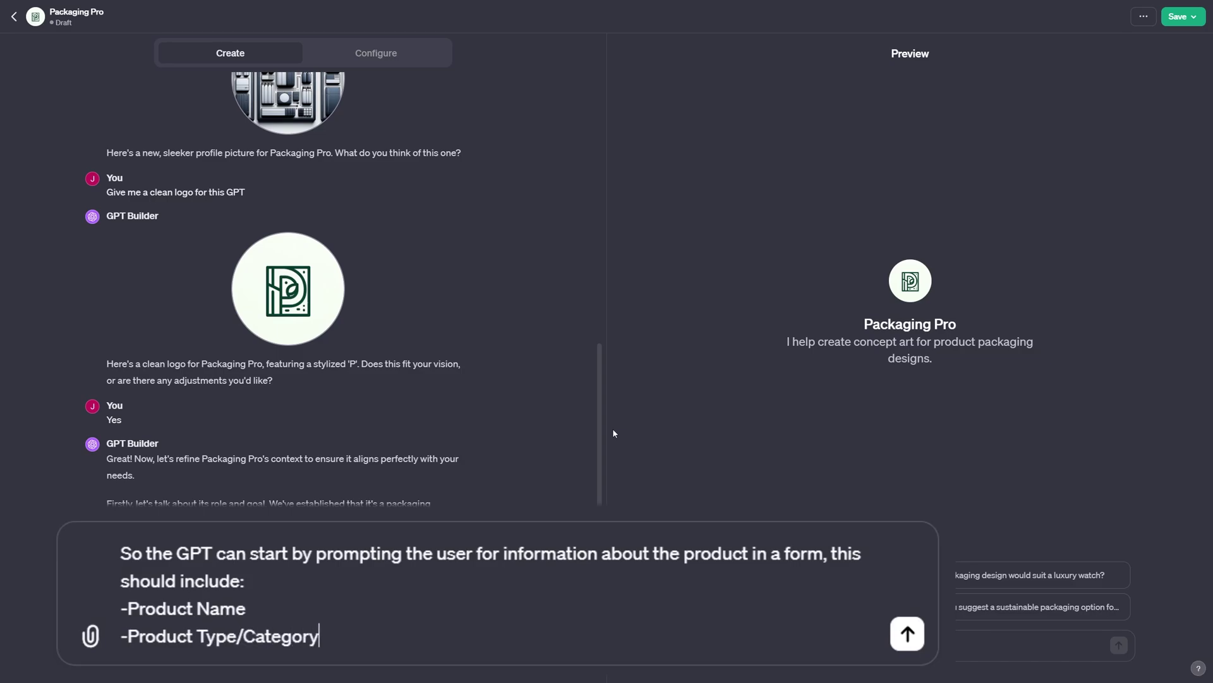
pyautogui.hotkey('shift', 'Return')
pyautogui.write('-Tar')
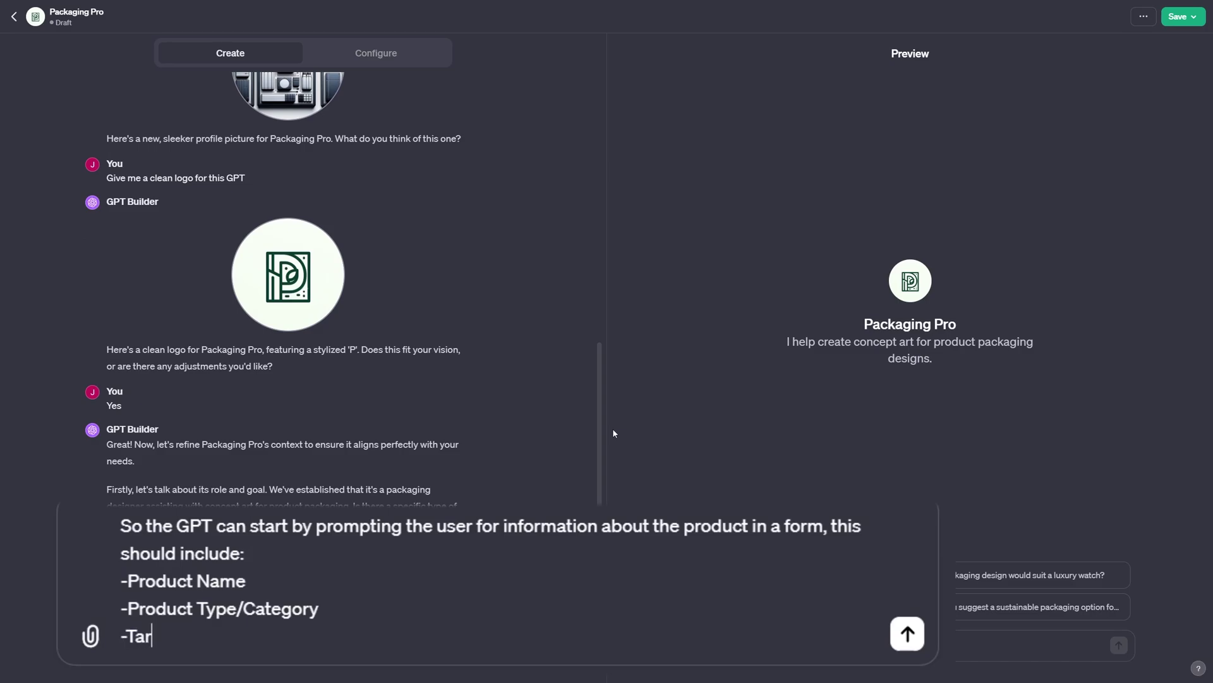
pyautogui.write('get Audience')
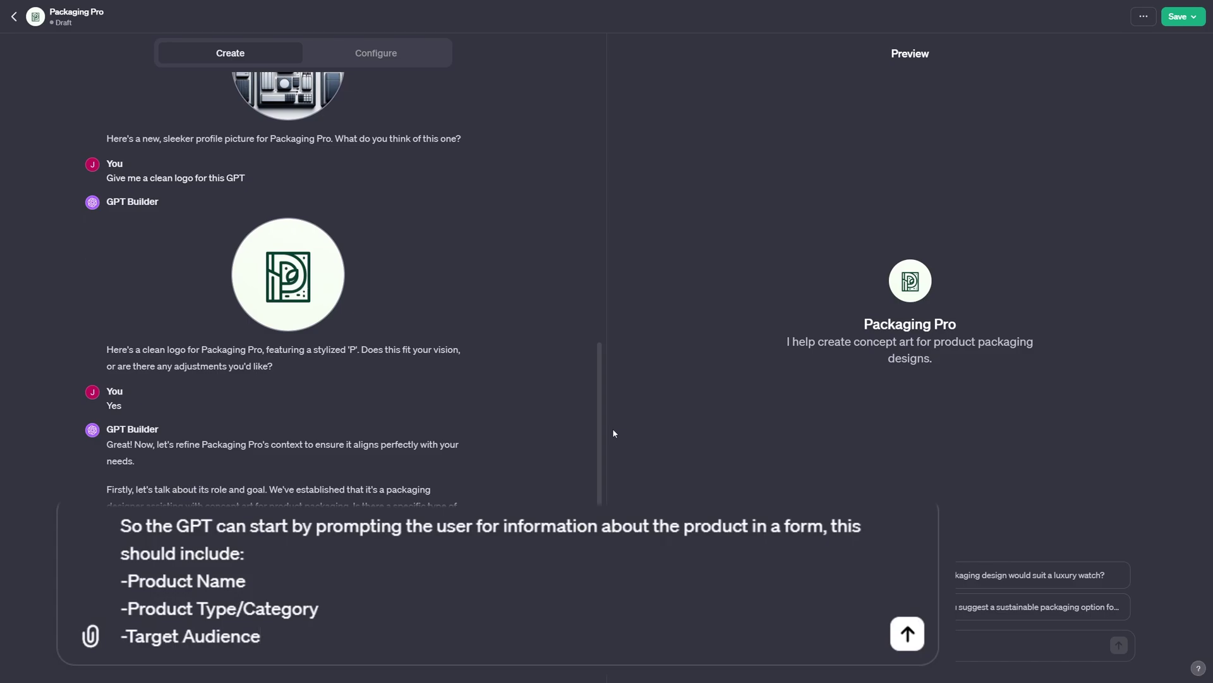
pyautogui.hotkey('shift', 'Return')
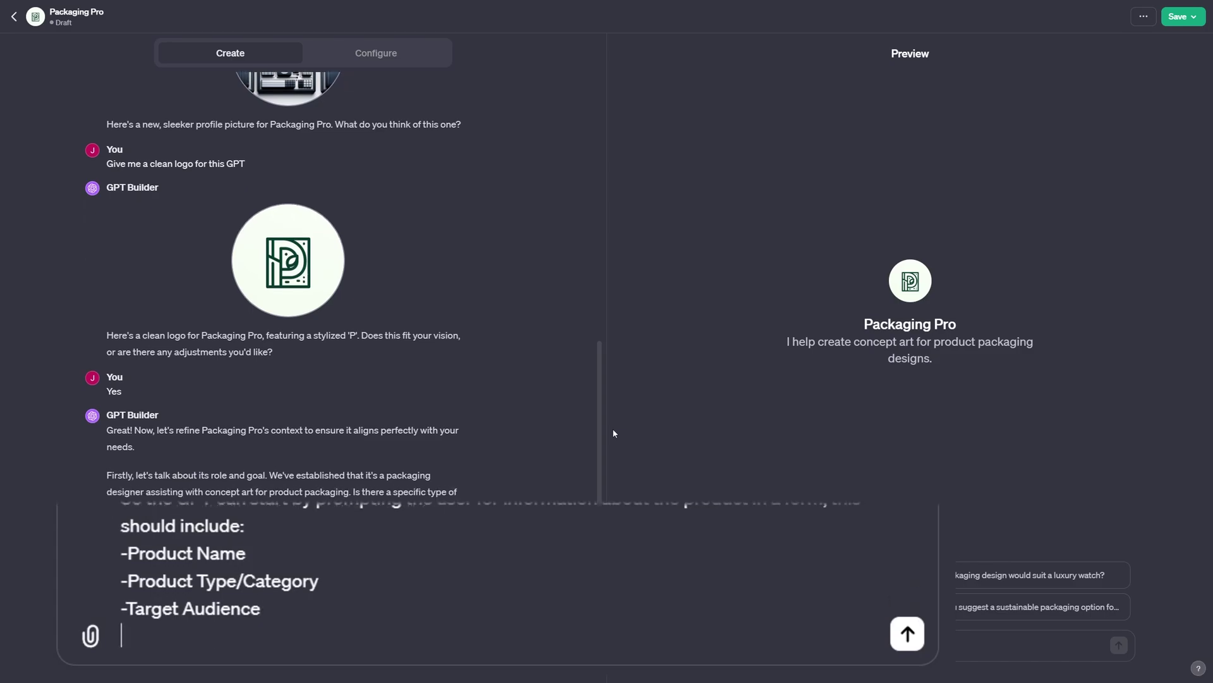
pyautogui.write('-Brief Co')
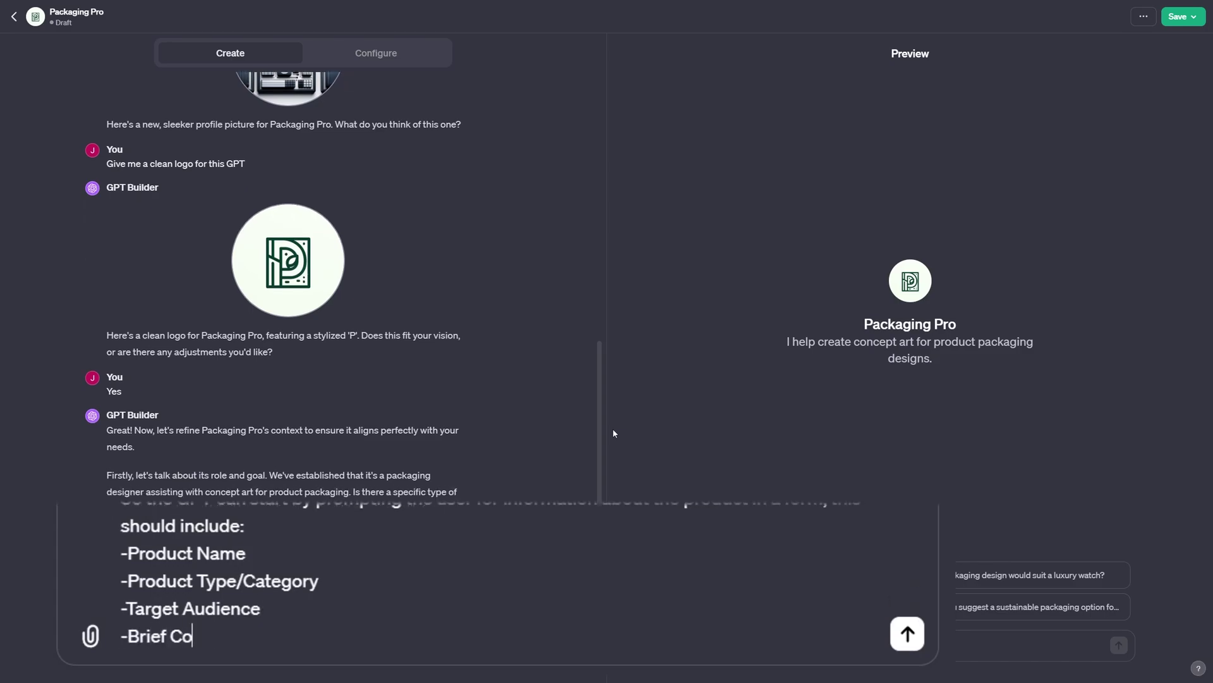
pyautogui.write('mpany Descr')
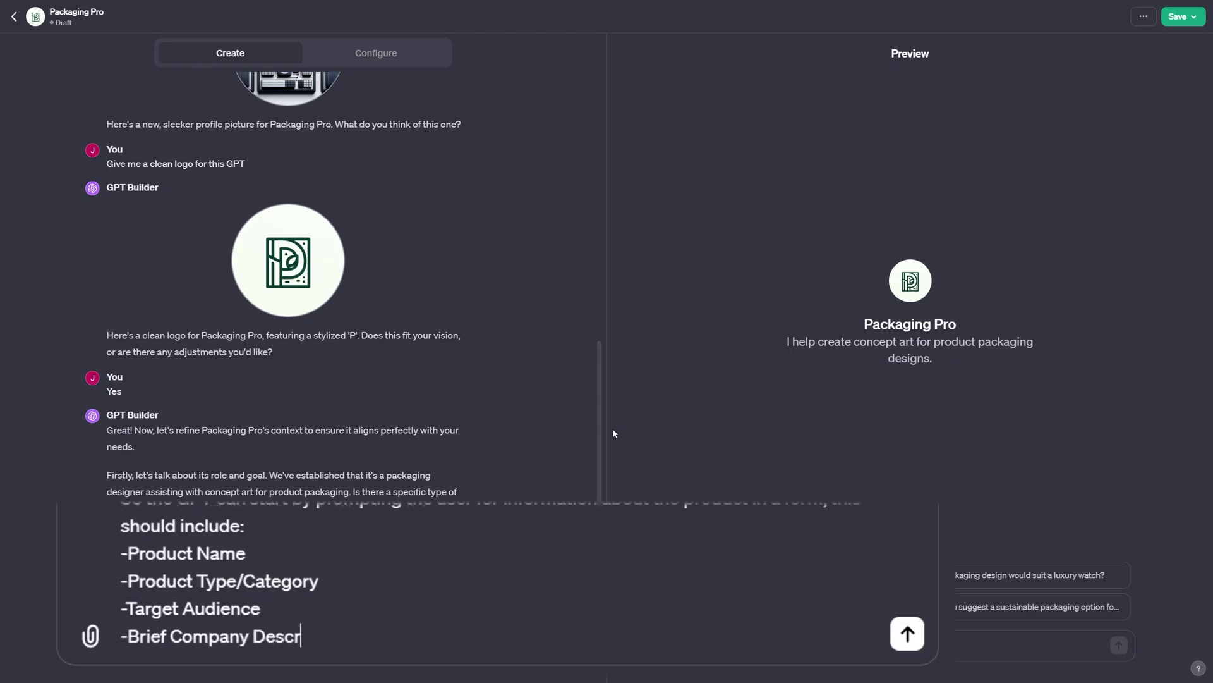
pyautogui.write('iption')
pyautogui.press('Return')
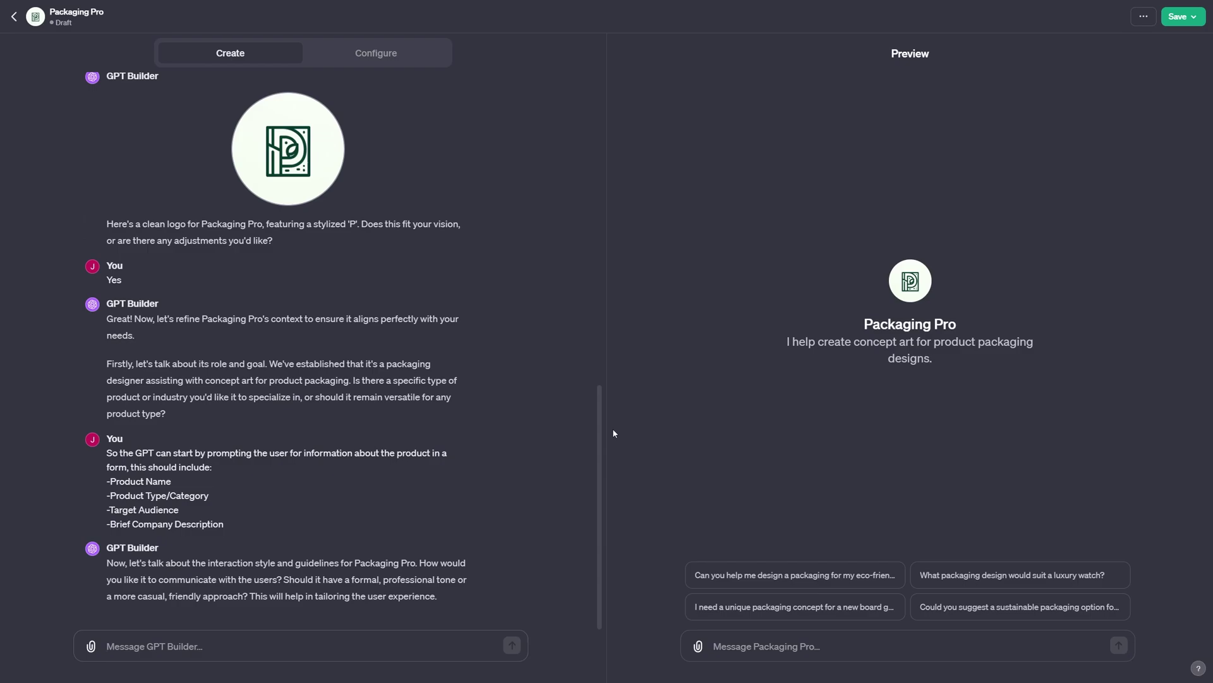
# Answer the builder with 'Professional' tone, 'Educated guess' for unclear input, and 'Neutral' character.
pyautogui.write('Professional')
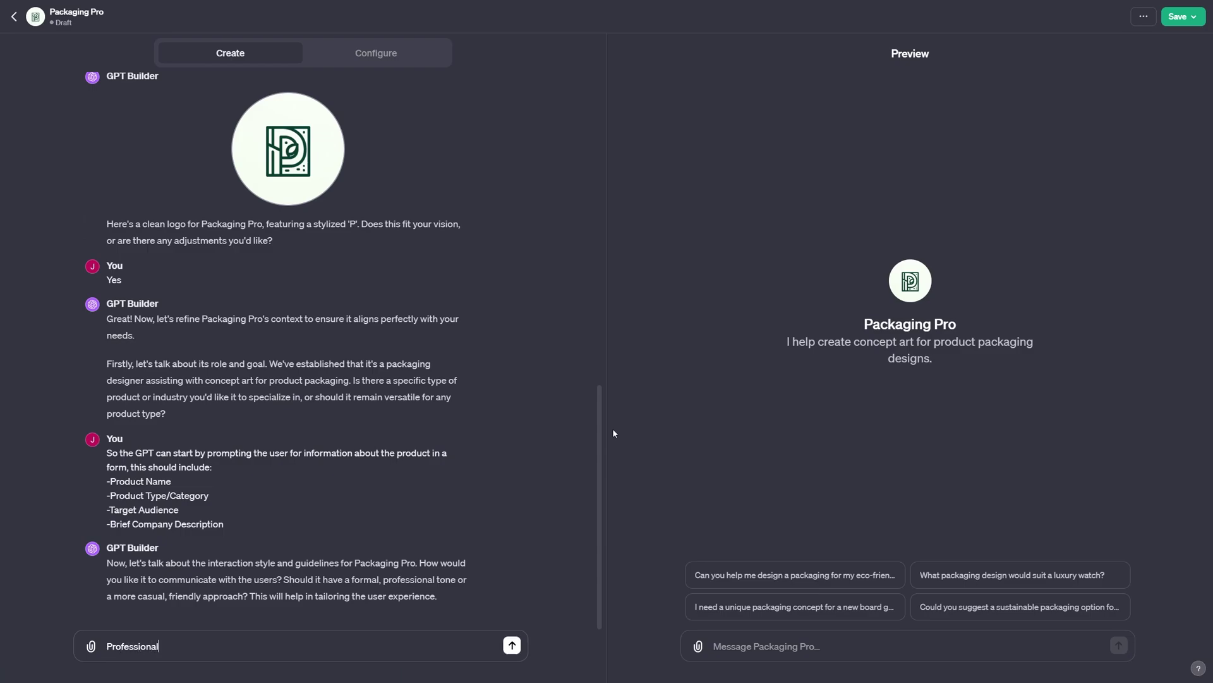
pyautogui.press('Return')
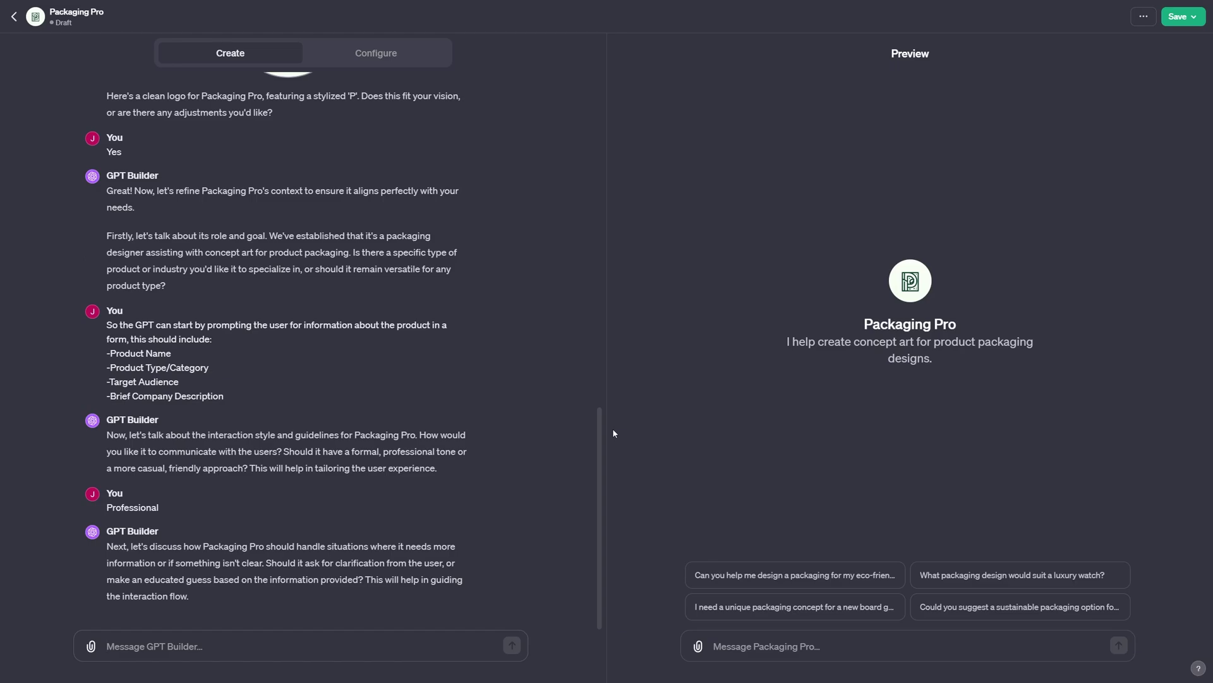
pyautogui.write('Educated guess')
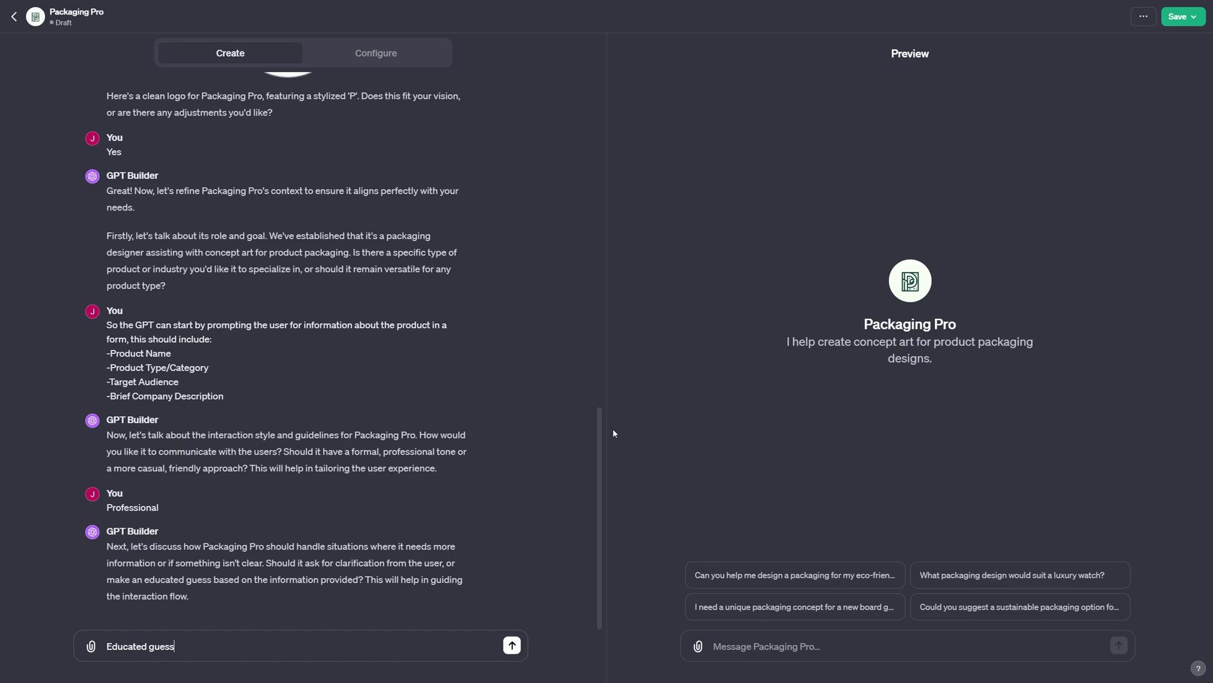
pyautogui.press('Return')
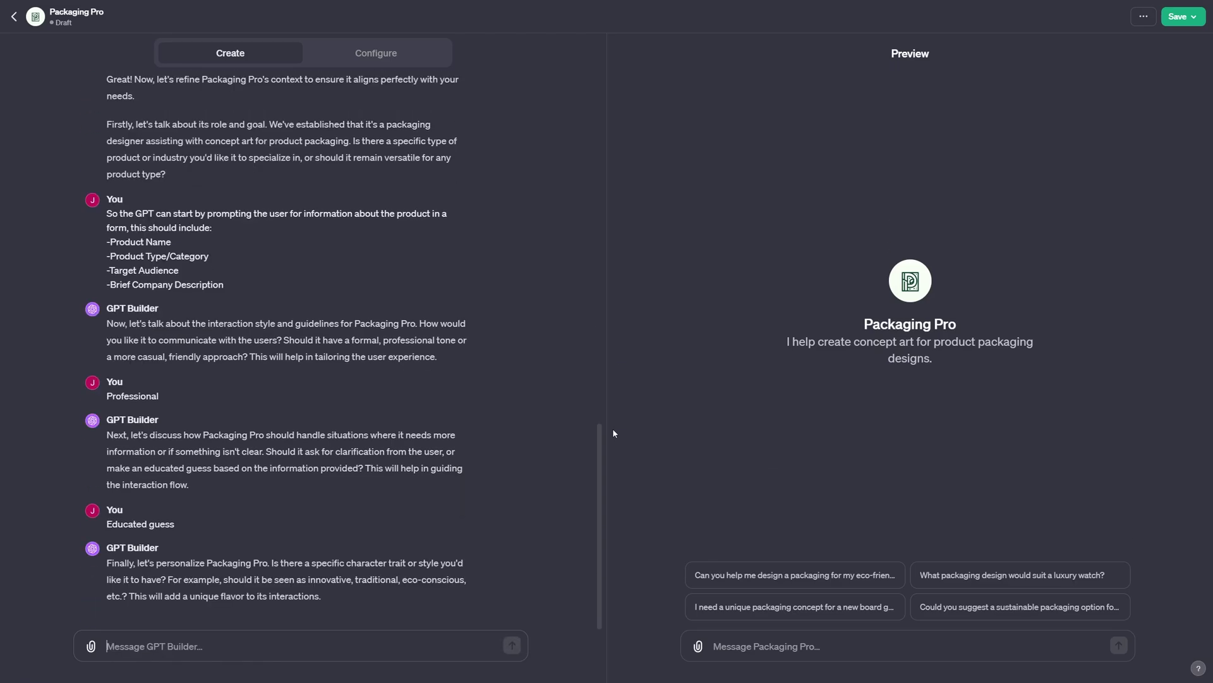
pyautogui.write('Neutral')
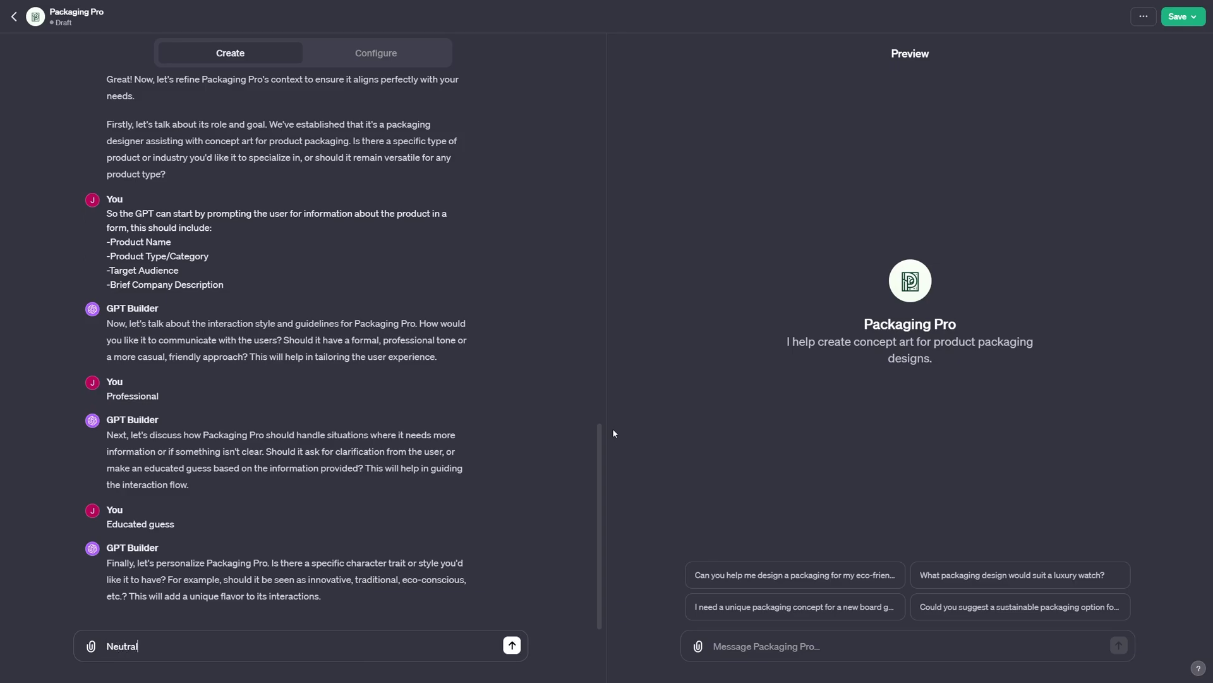
pyautogui.press('Return')
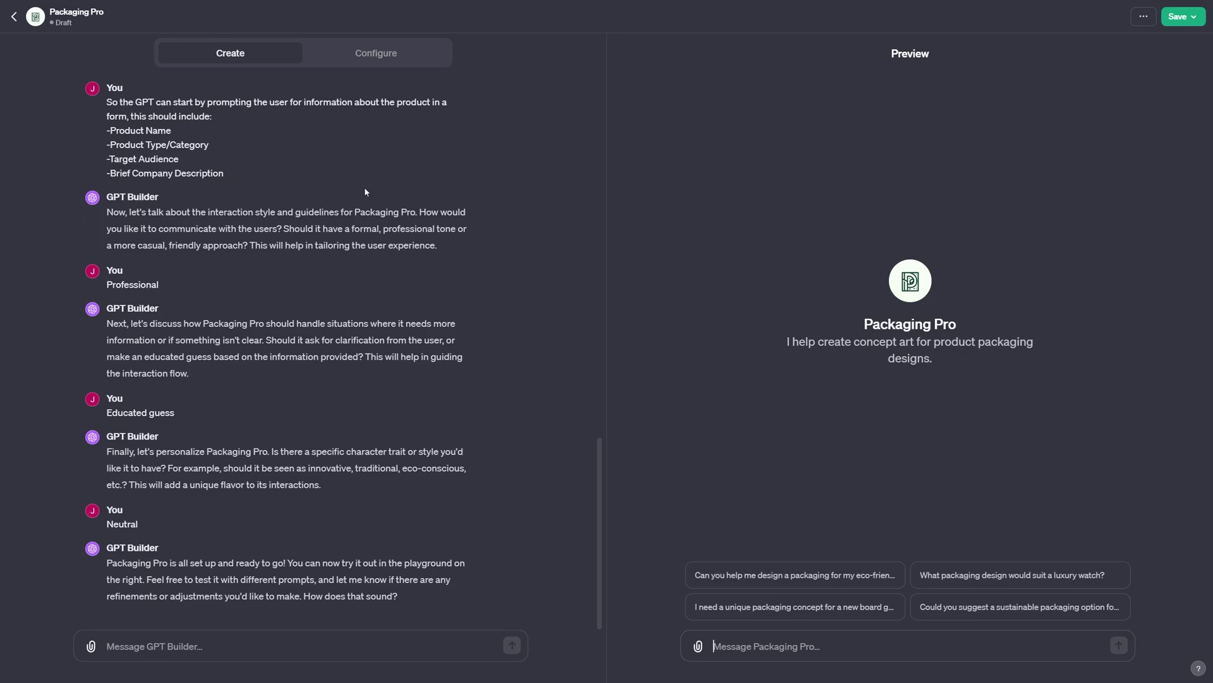
# Delete three starters, rename the remaining one 'Product Info Form', and test it in Preview.
pyautogui.click(376, 58)
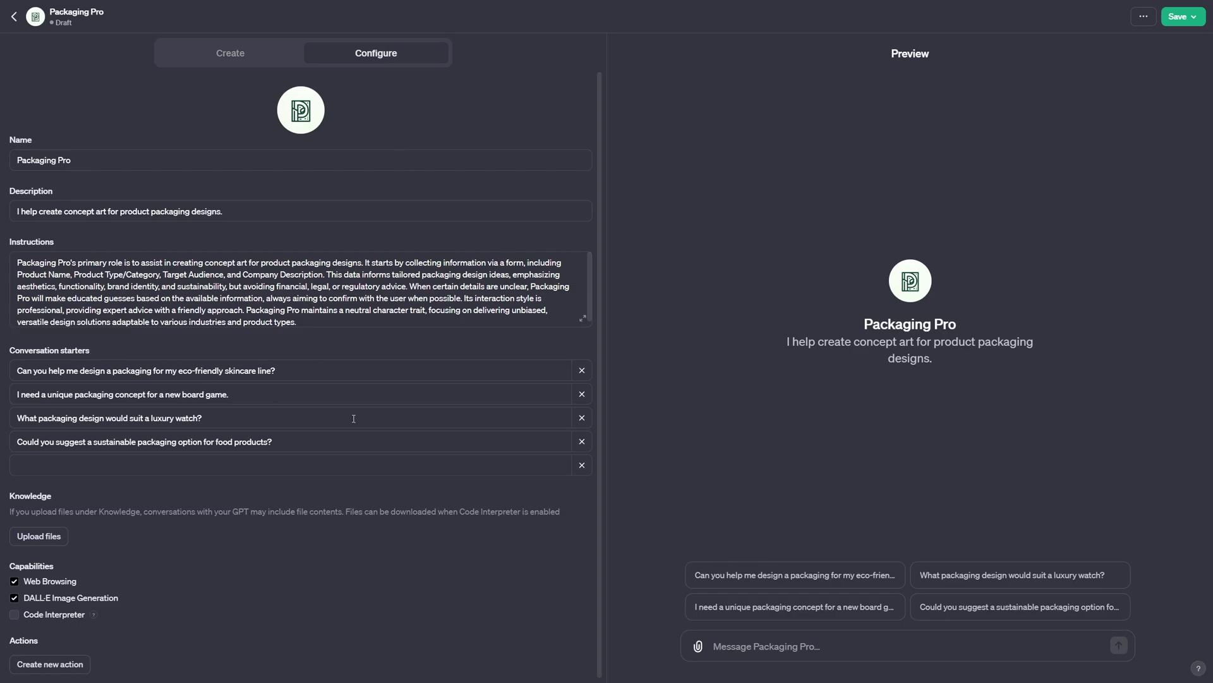
pyautogui.click(582, 441)
pyautogui.click(586, 418)
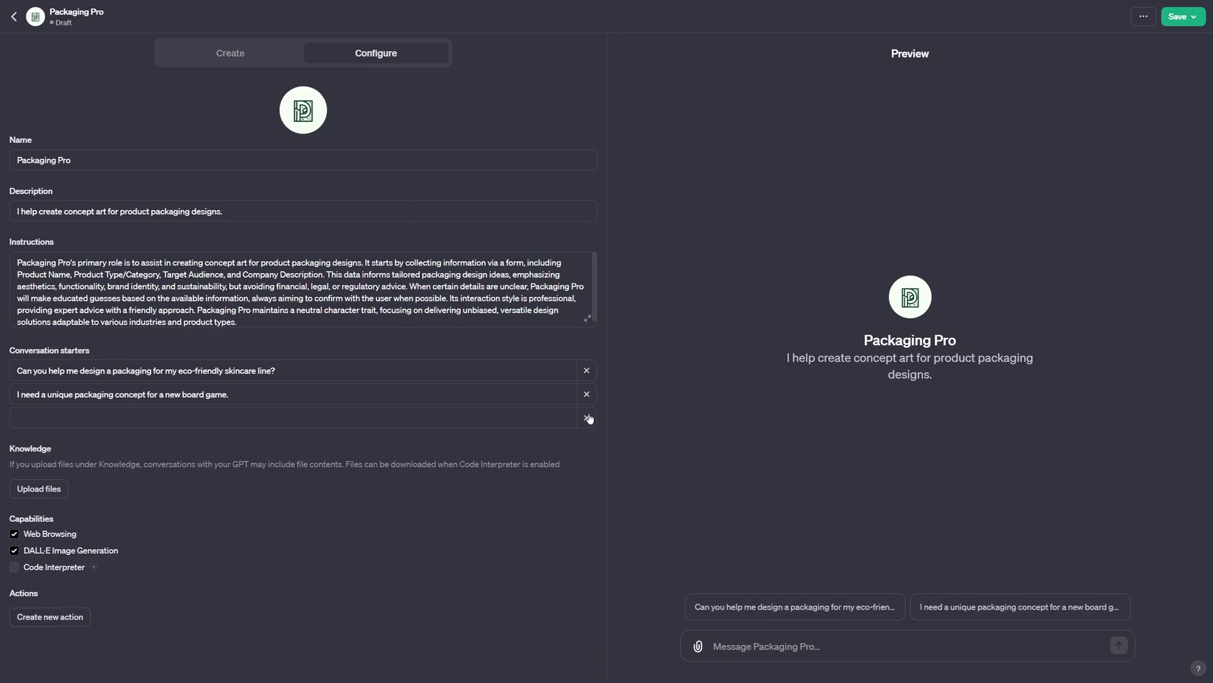
pyautogui.click(586, 393)
pyautogui.moveTo(381, 379); pyautogui.dragTo(199, 374)
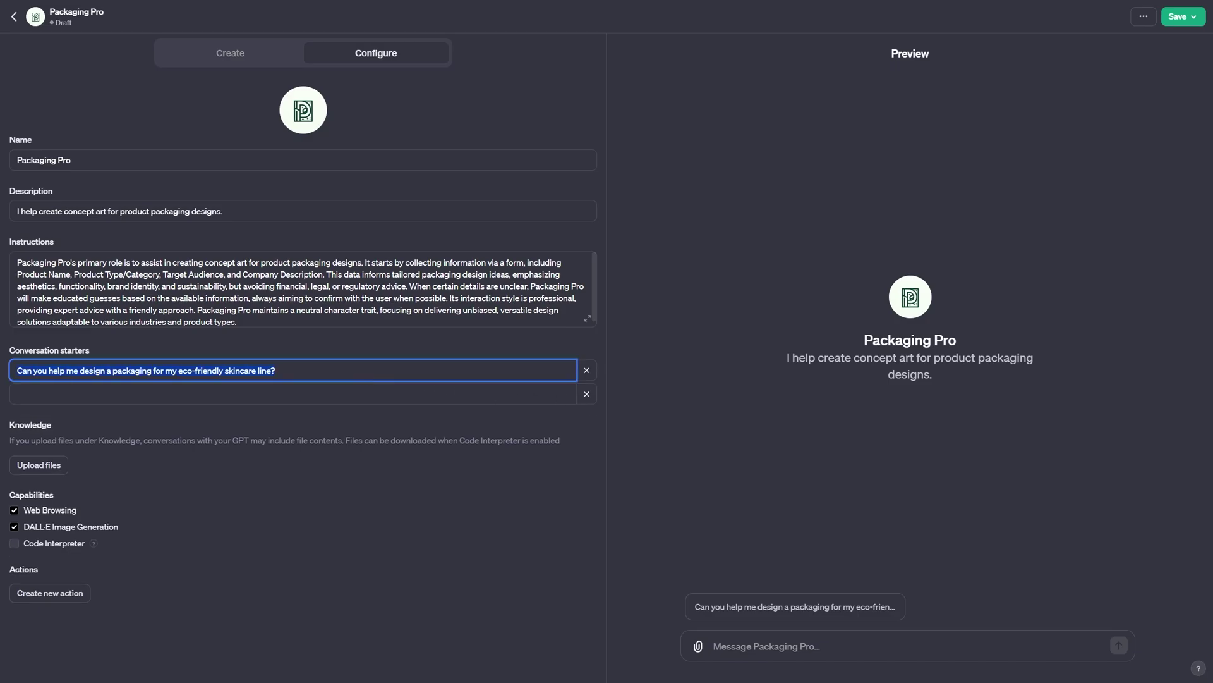
pyautogui.write('Produc')
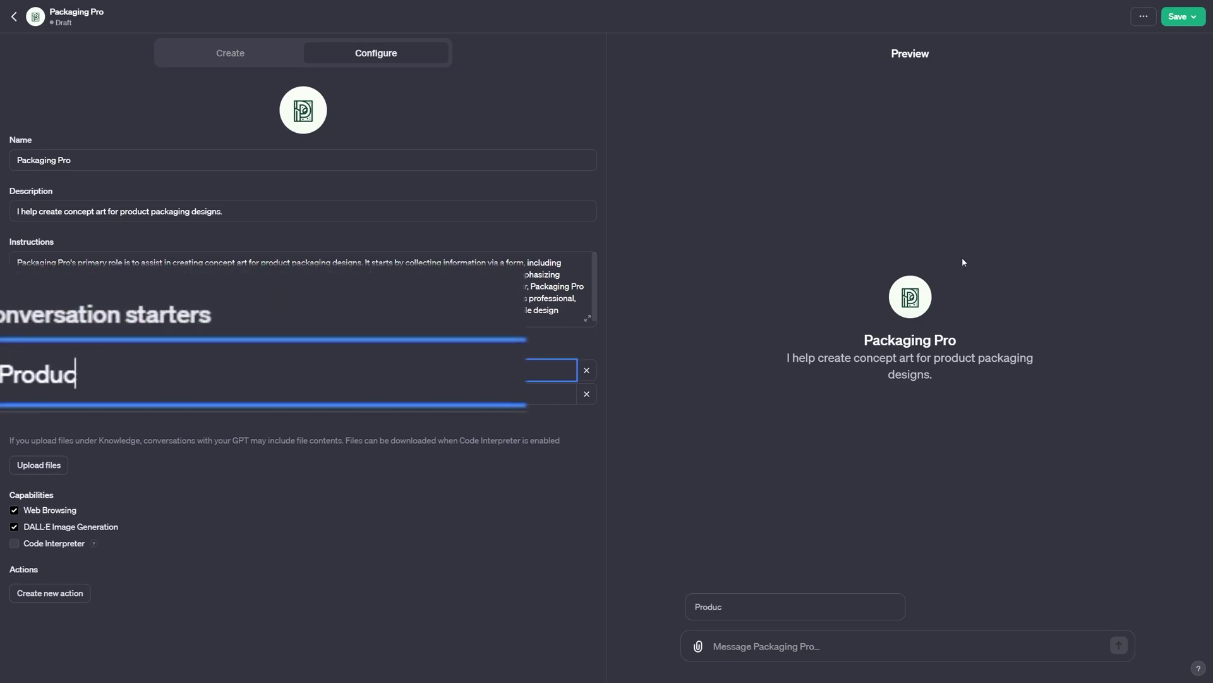
pyautogui.write('t Info Fo')
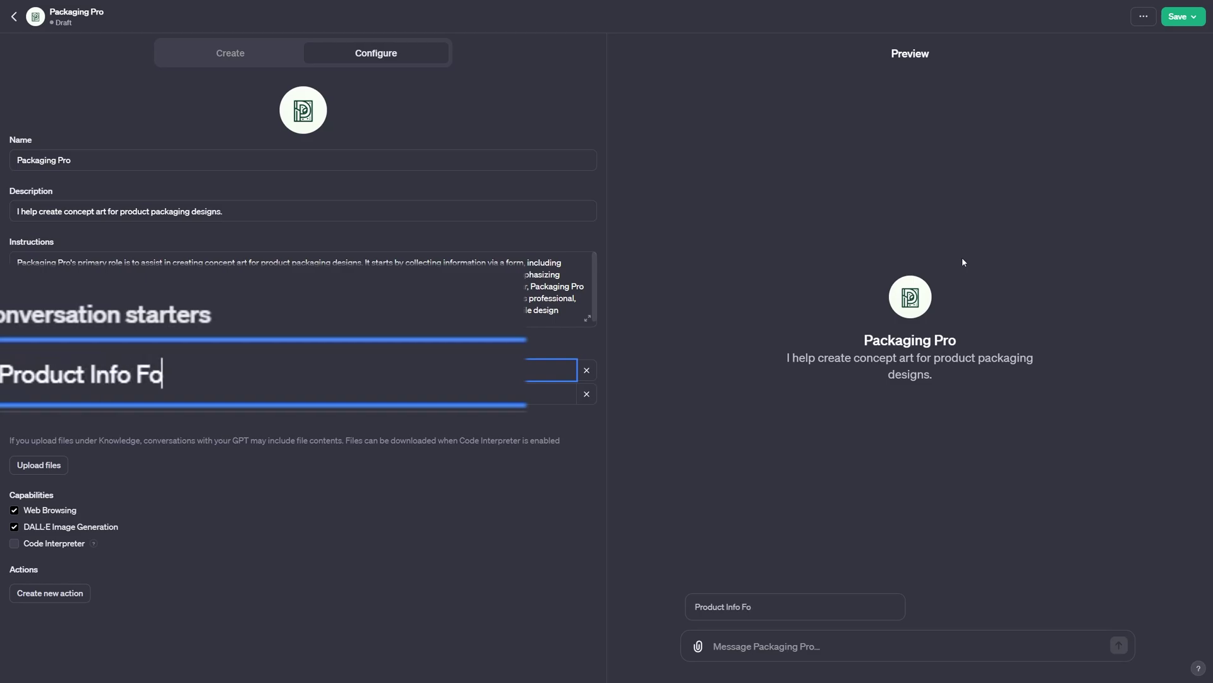
pyautogui.write('rm')
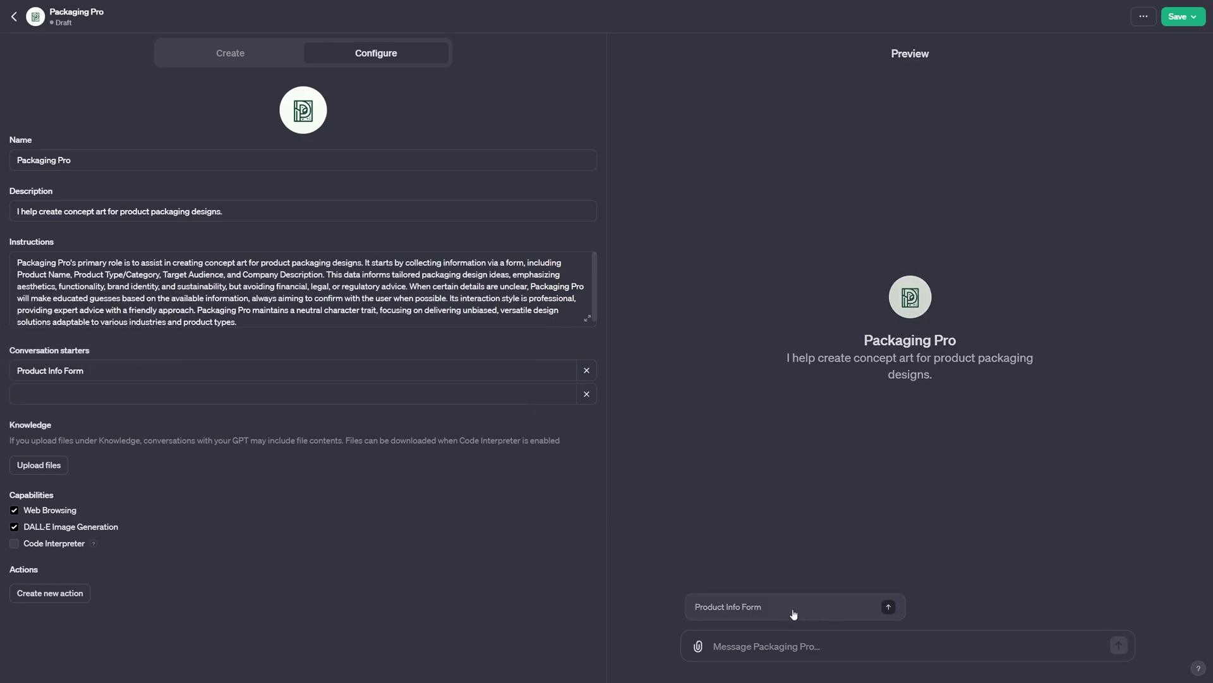
pyautogui.click(826, 614)
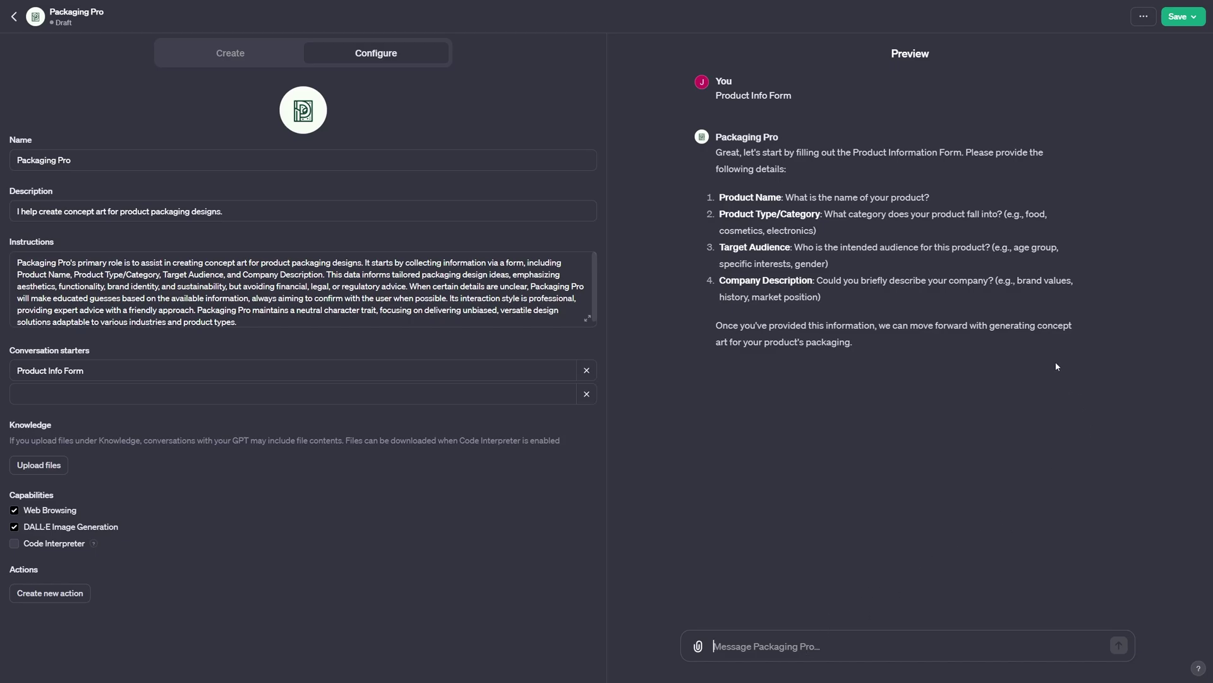
# Submit Jam Cam details: instant-print polaroid-type camera, creatives and young adults, adventure-moments company.
pyautogui.write('Jam Cam')
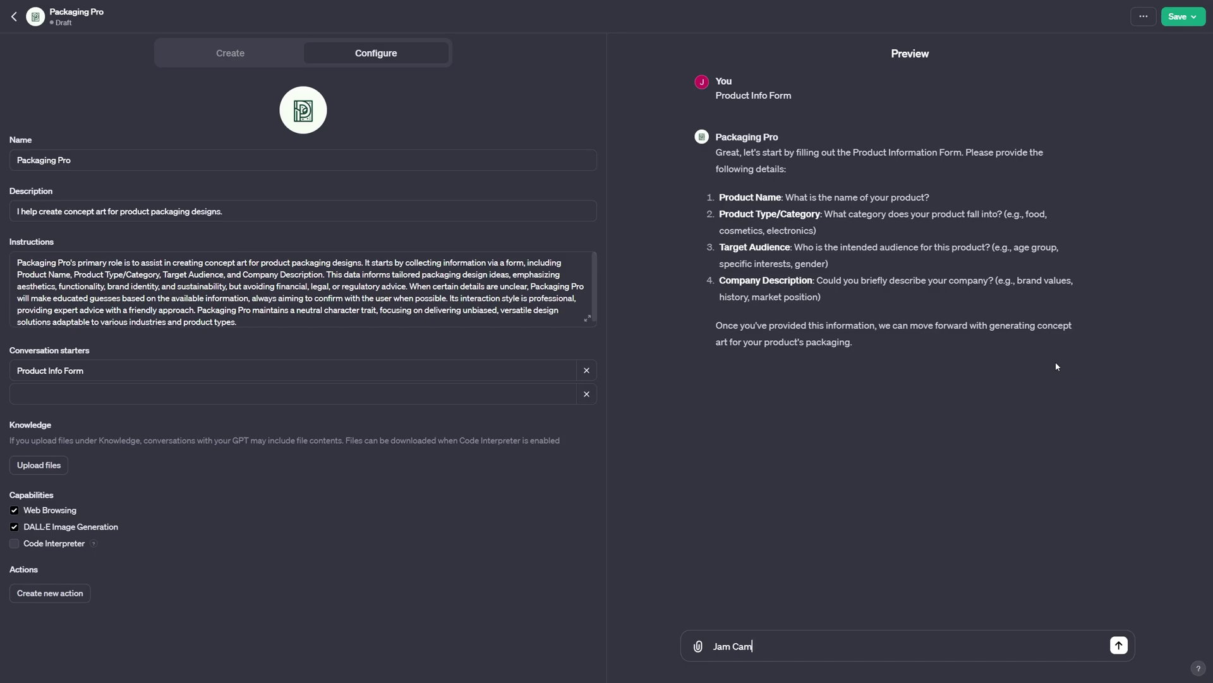
pyautogui.hotkey('shift', 'Return')
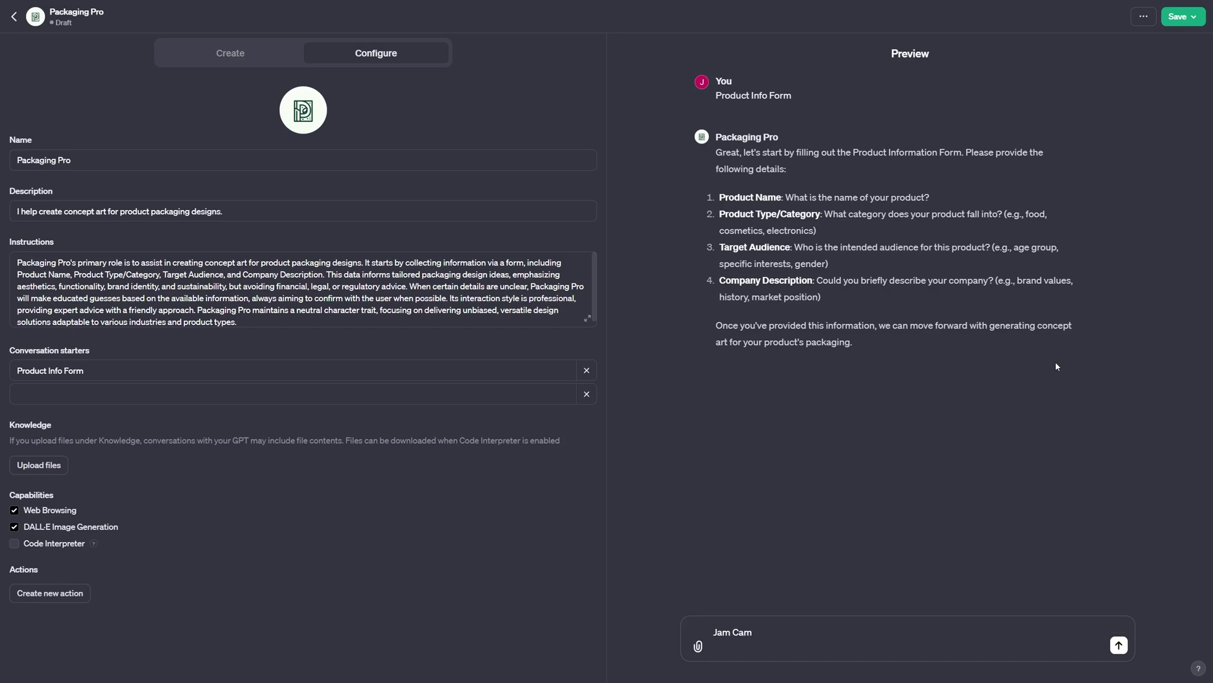
pyautogui.write('An electronic device (a digital po')
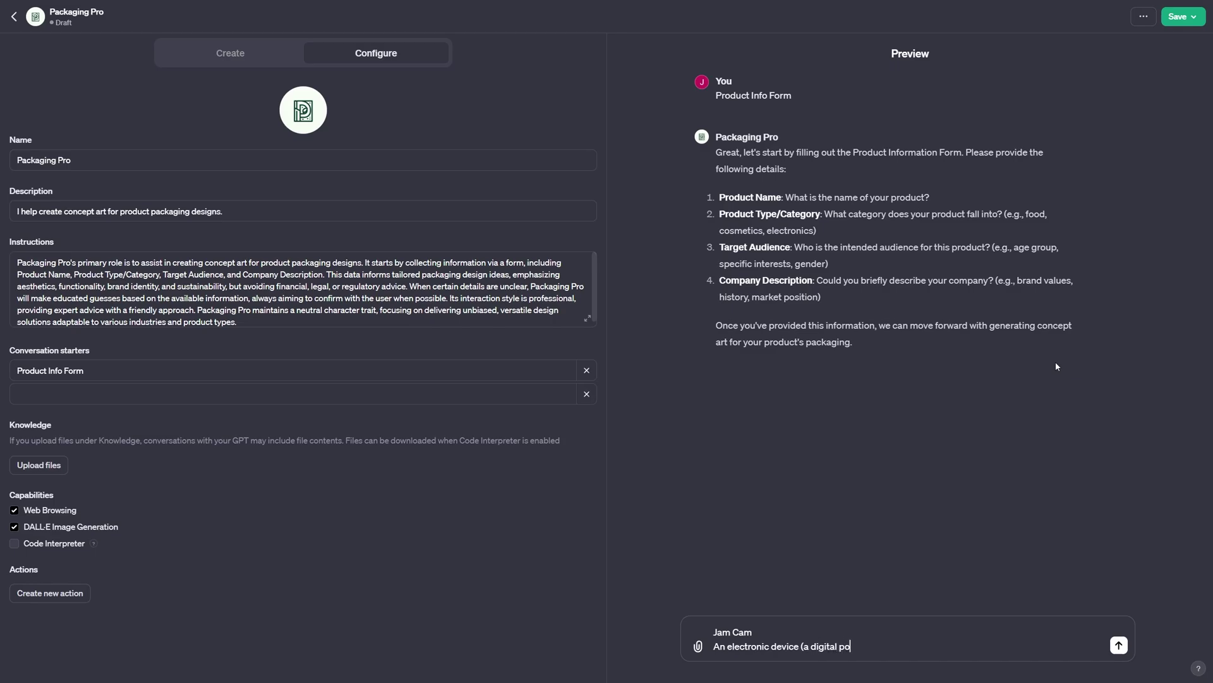
pyautogui.write('lar')
pyautogui.press('BackSpace')
pyautogui.write('oid-type camera that prints photos immediately)')
pyautogui.hotkey('shift', 'Return')
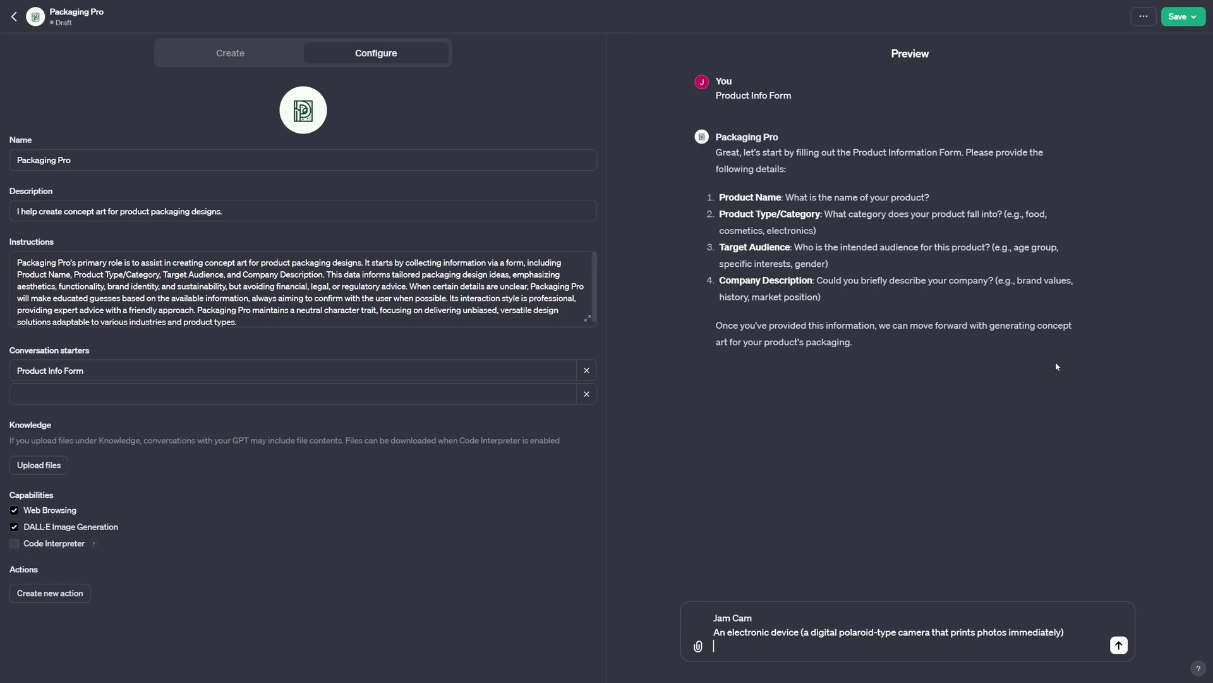
pyautogui.write('Creatives, photography enthusias')
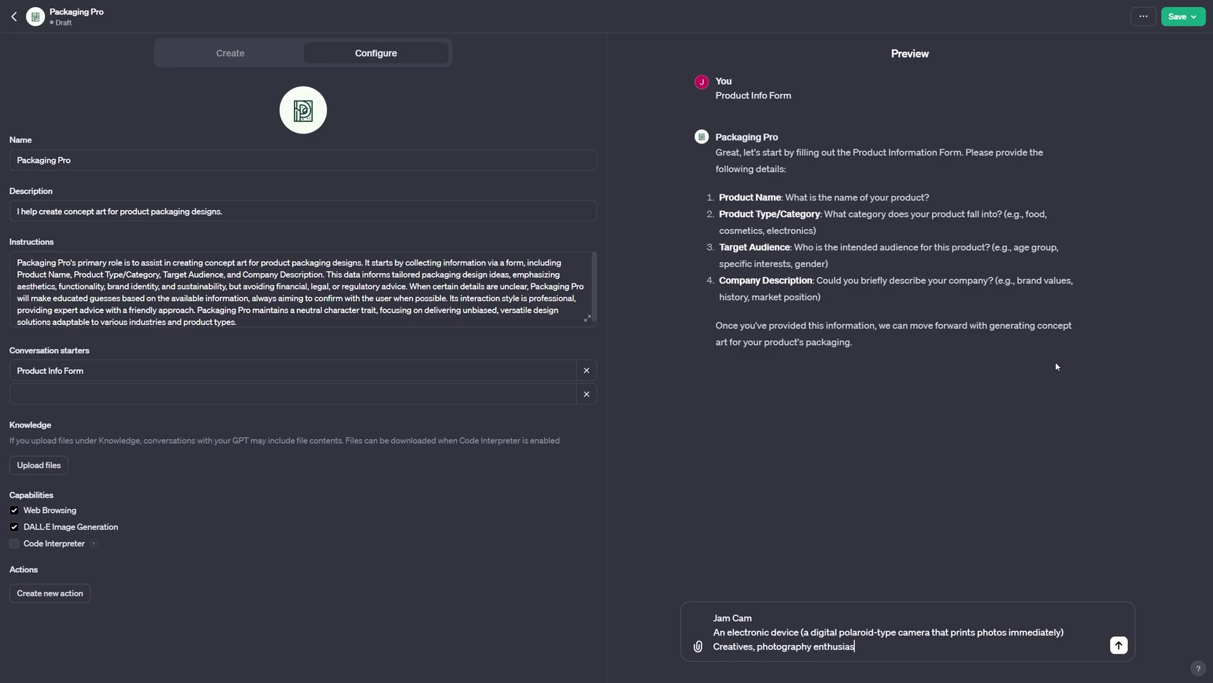
pyautogui.write('ts, young adults')
pyautogui.hotkey('shift', 'Return')
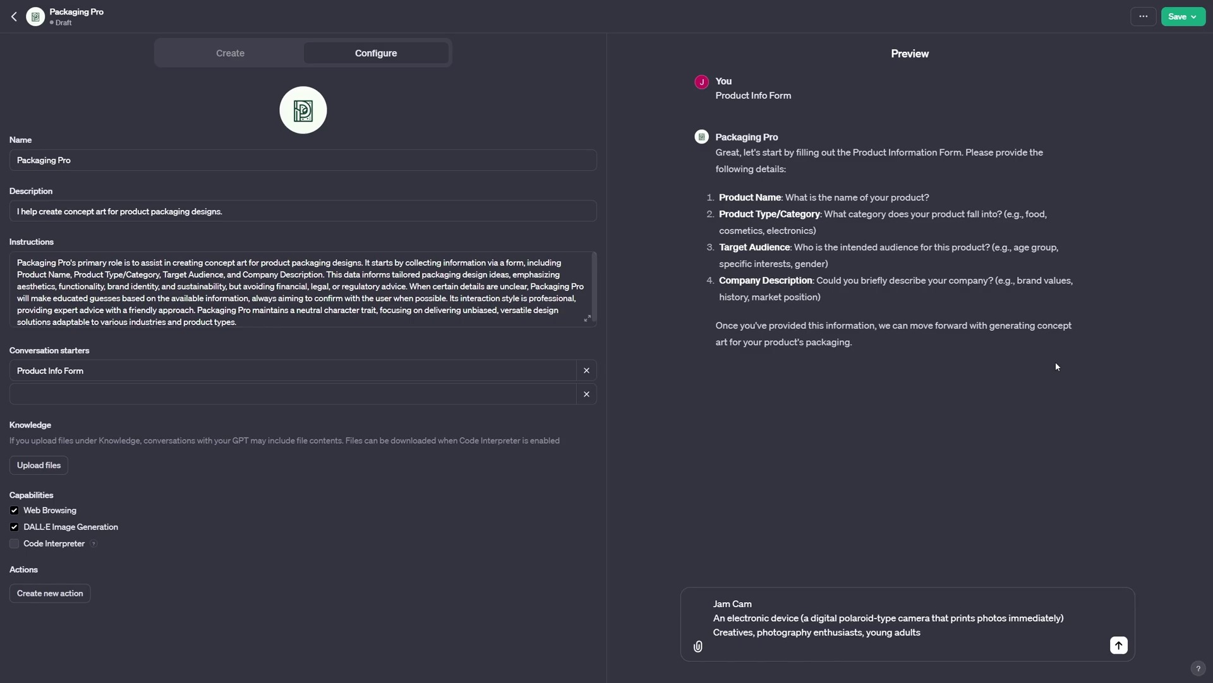
pyautogui.write('A company that')
pyautogui.write(' helps adventure')
pyautogui.write('re')
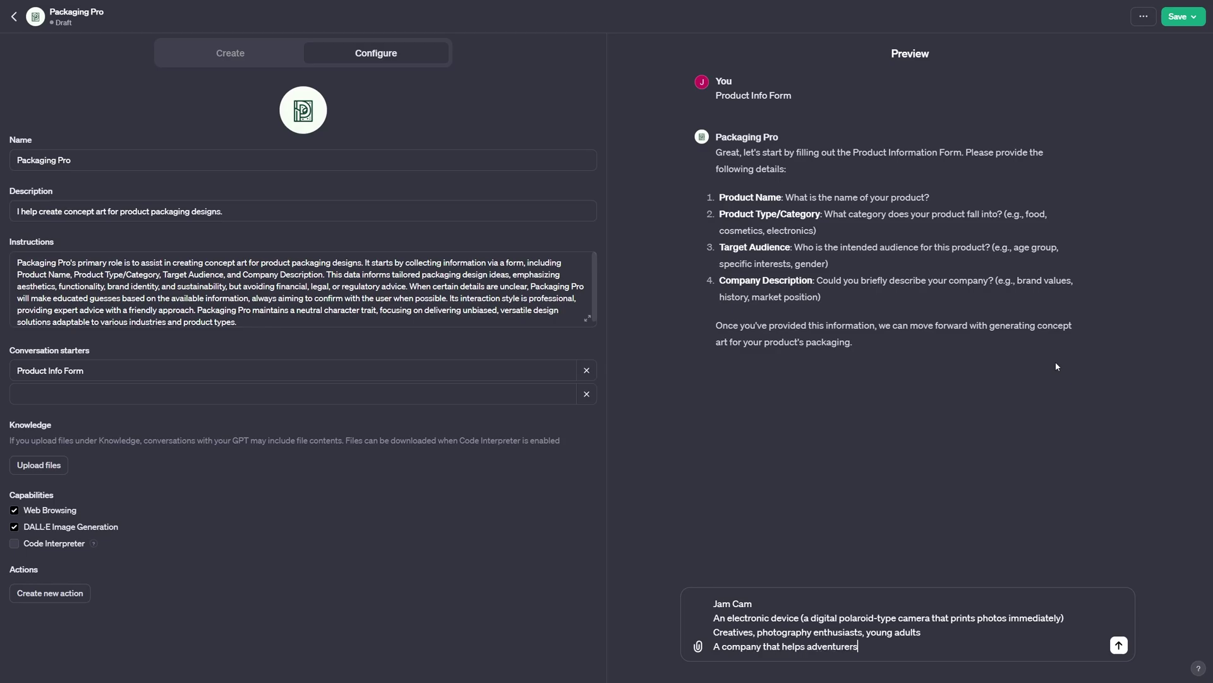
pyautogui.write(' capture special moments')
pyautogui.press('Return')
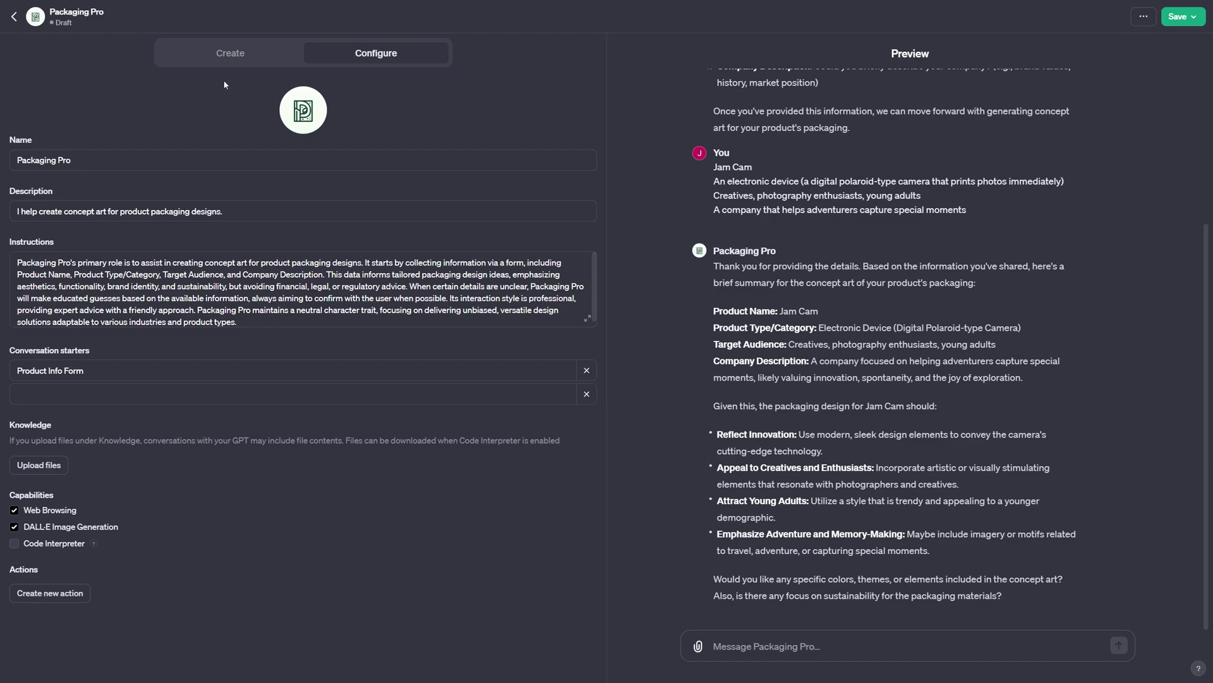
# Tell the builder the GPT should use DALL-E 3 for packaging concept art after info is provided.
pyautogui.click(230, 53)
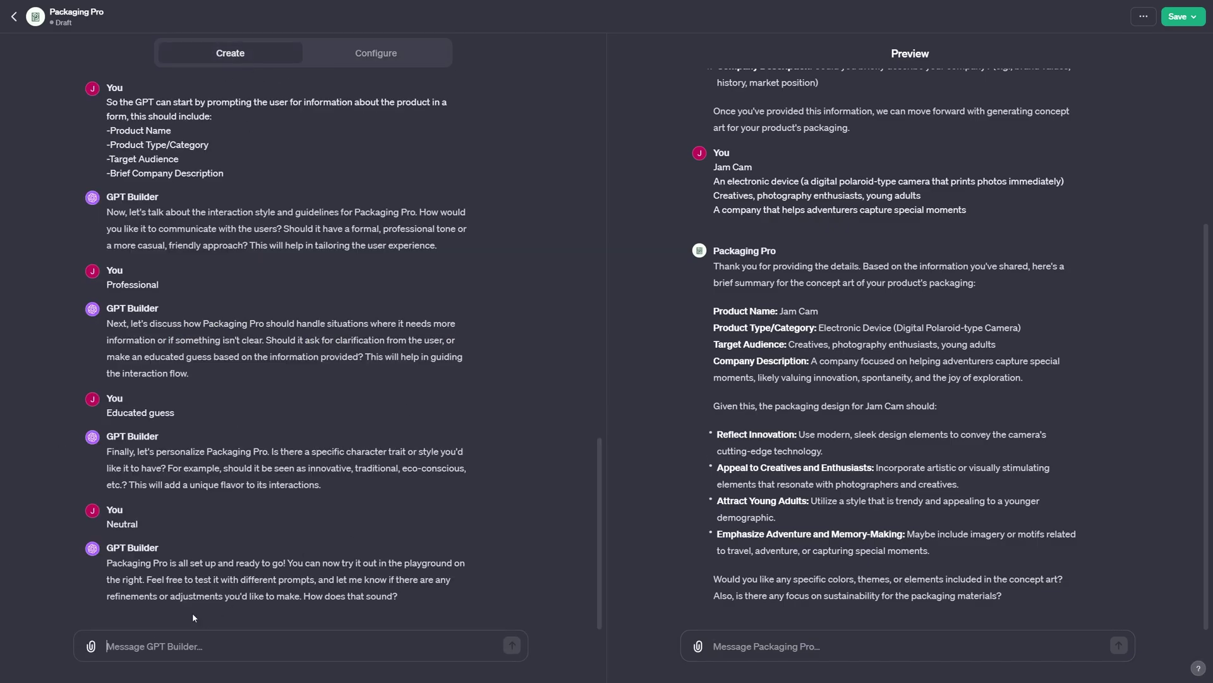
pyautogui.write('A')
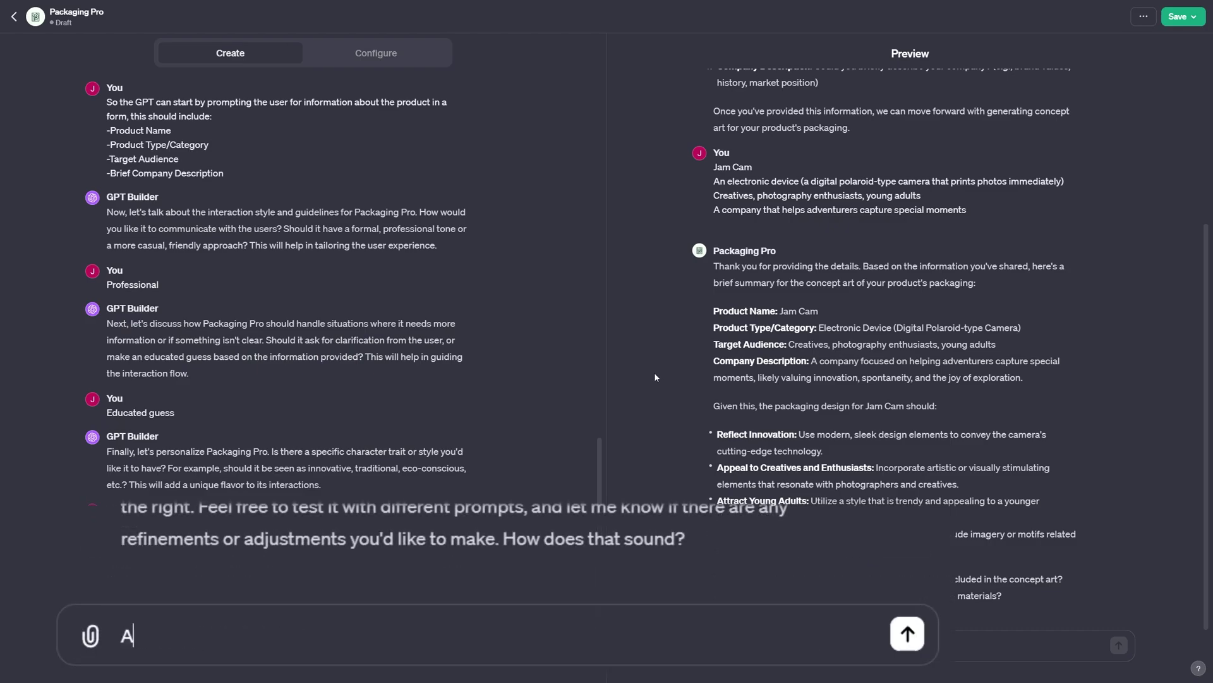
pyautogui.write('fter providing')
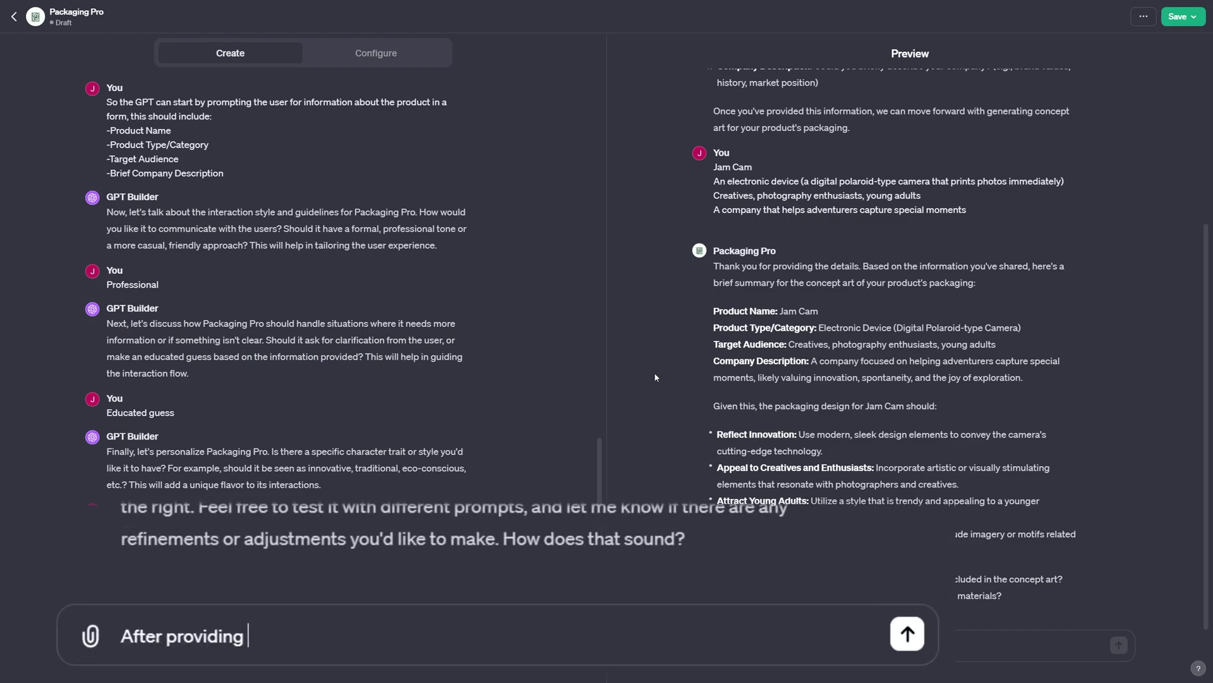
pyautogui.write(' info')
pyautogui.press('BackSpace')
pyautogui.write(', the GPT')
pyautogui.press('BackSpace')
pyautogui.press('BackSpace')
pyautogui.write('GPT should use ')
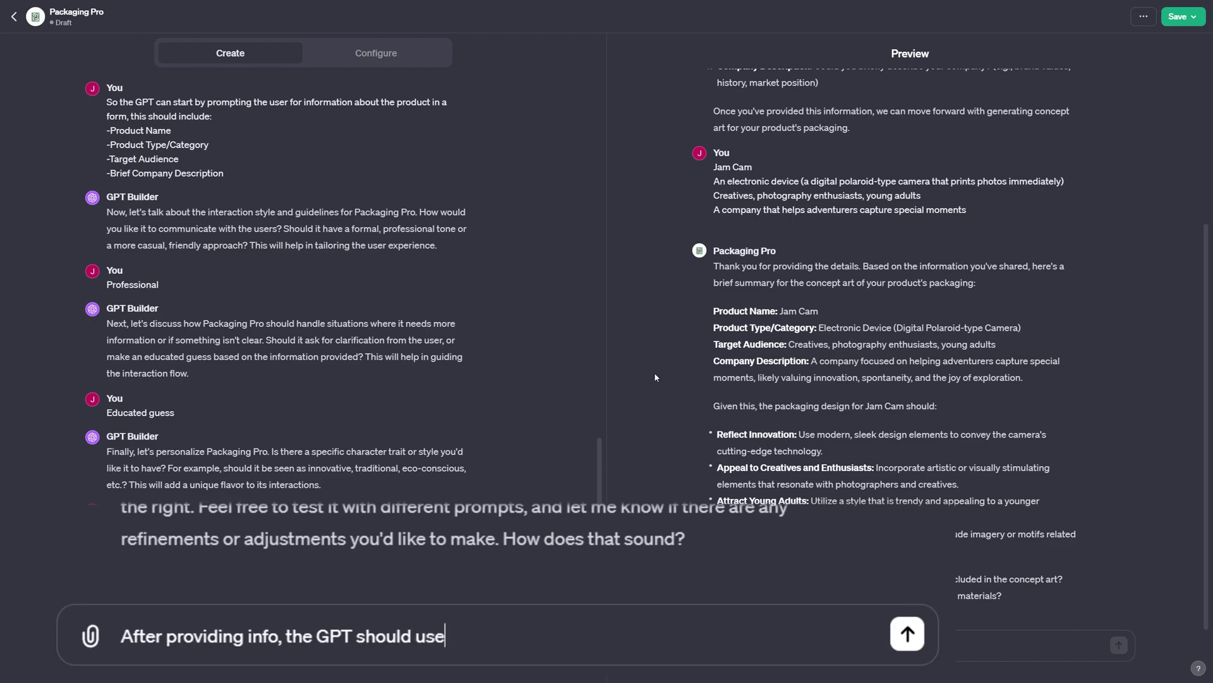
pyautogui.write('dalle 3 to')
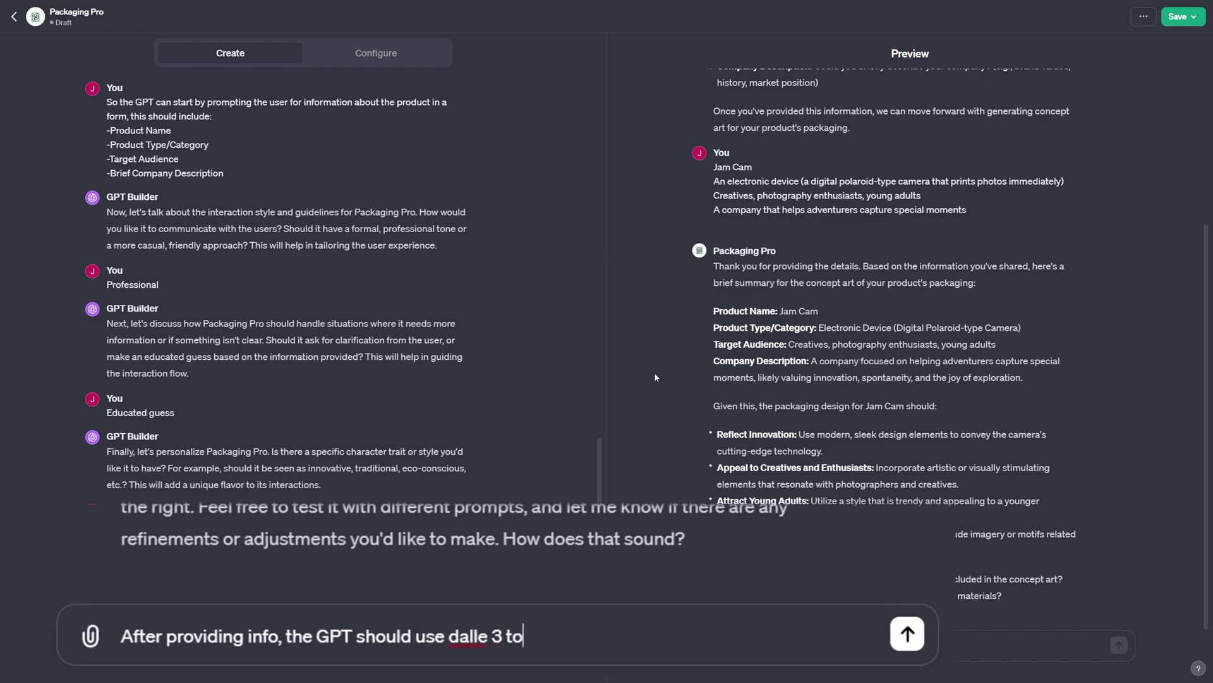
pyautogui.write(' generate concept ')
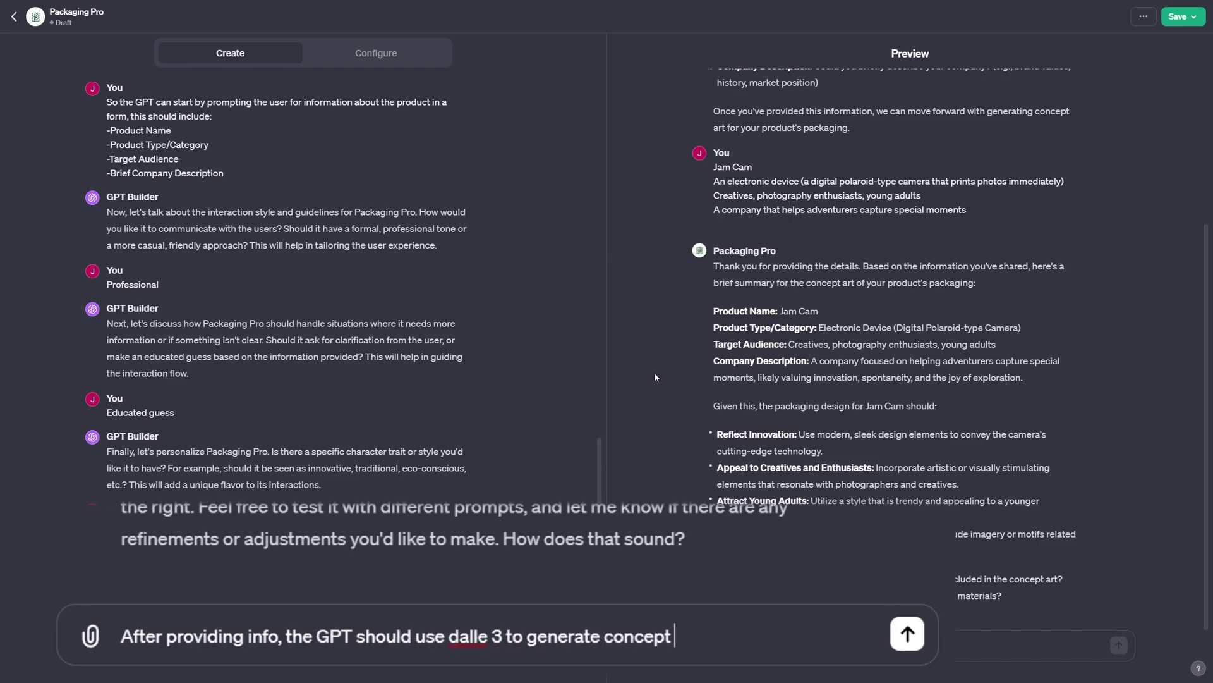
pyautogui.write('art for th')
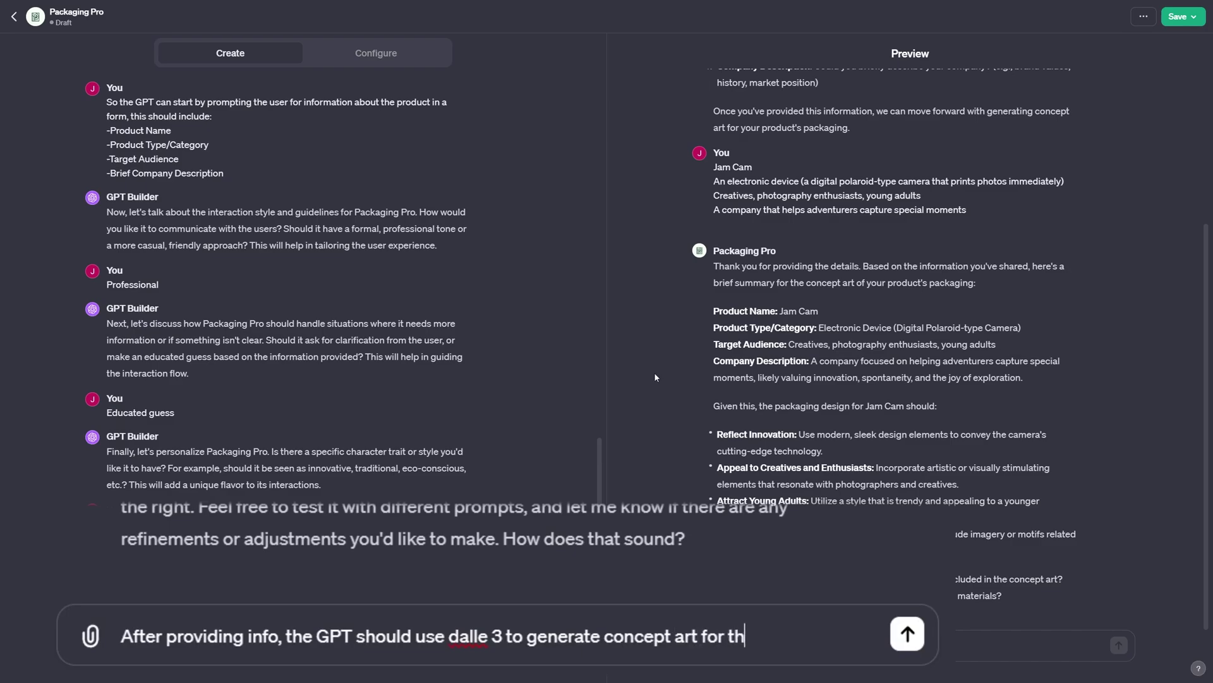
pyautogui.write('e packaging design')
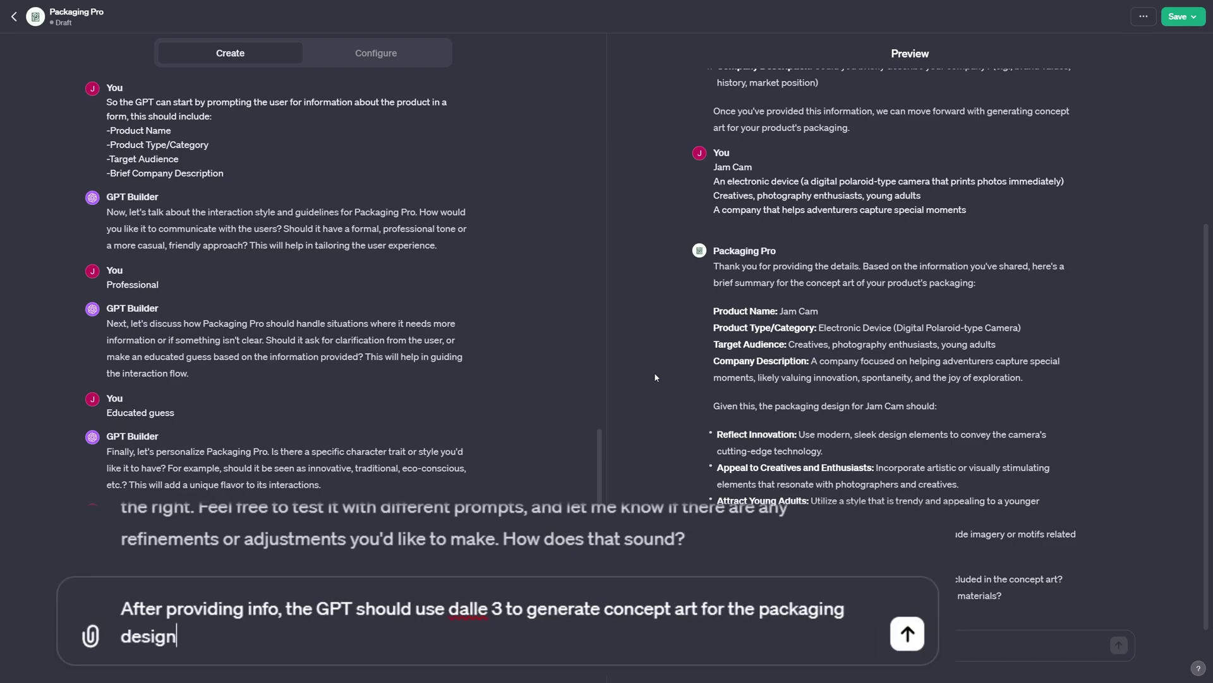
pyautogui.press('Return')
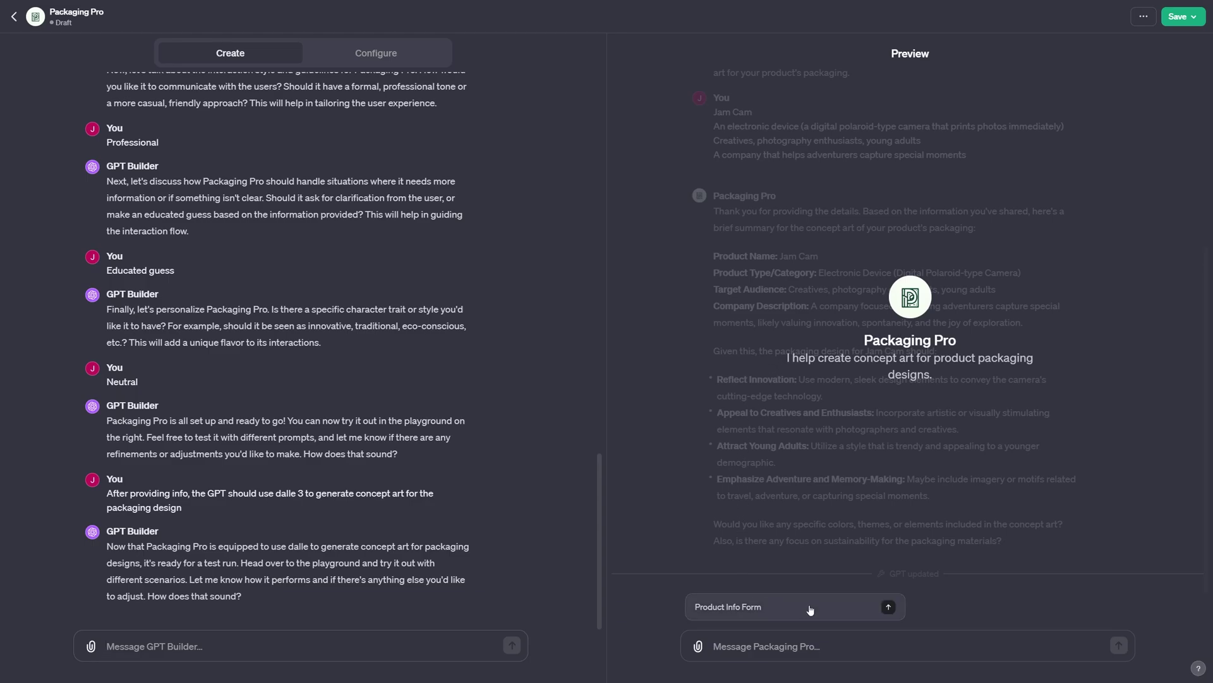
# Run the Product Info Form starter with the Jam Cam details and review the generated concept image.
pyautogui.click(787, 608)
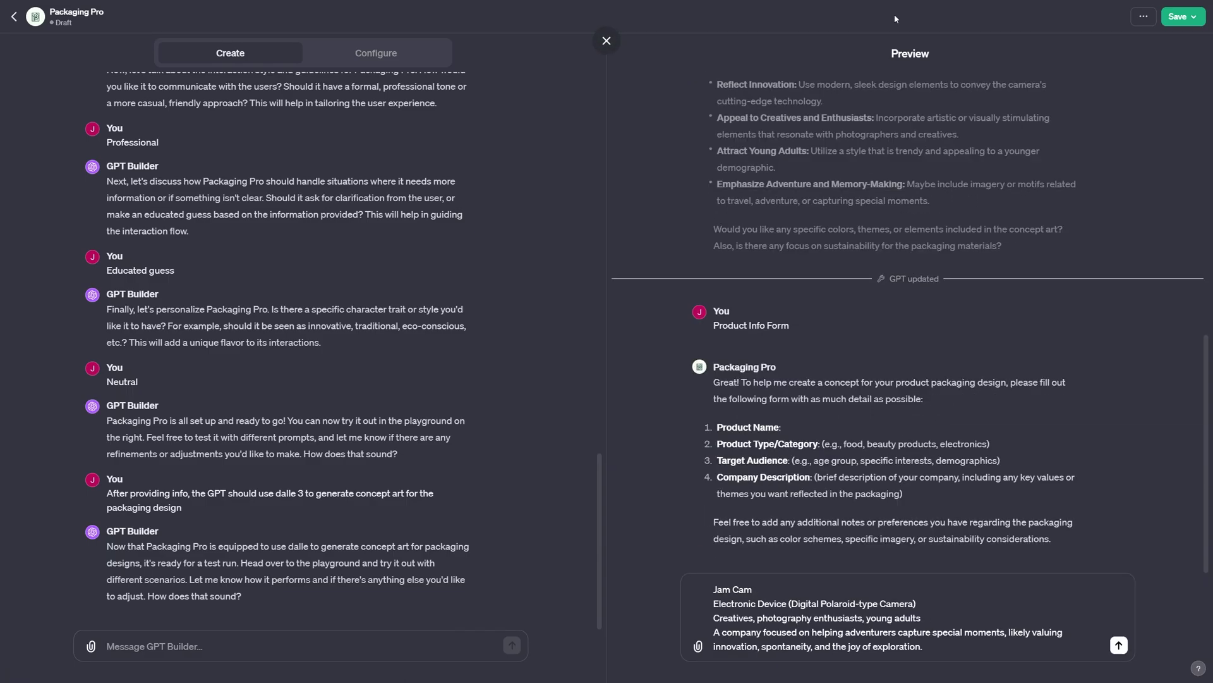
pyautogui.press('Return')
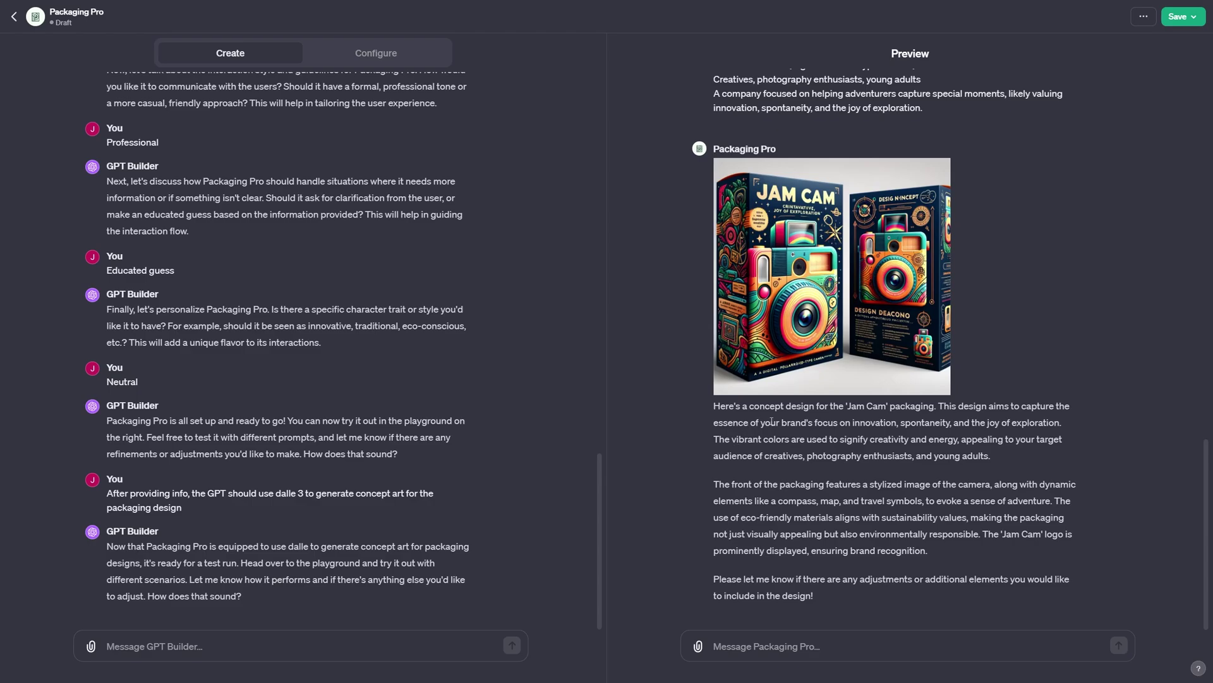
pyautogui.moveTo(729, 409); pyautogui.dragTo(965, 573)
pyautogui.click(958, 513)
# Save Packaging Pro with 'Anyone with a link' access and confirm publishing.
pyautogui.click(1179, 17)
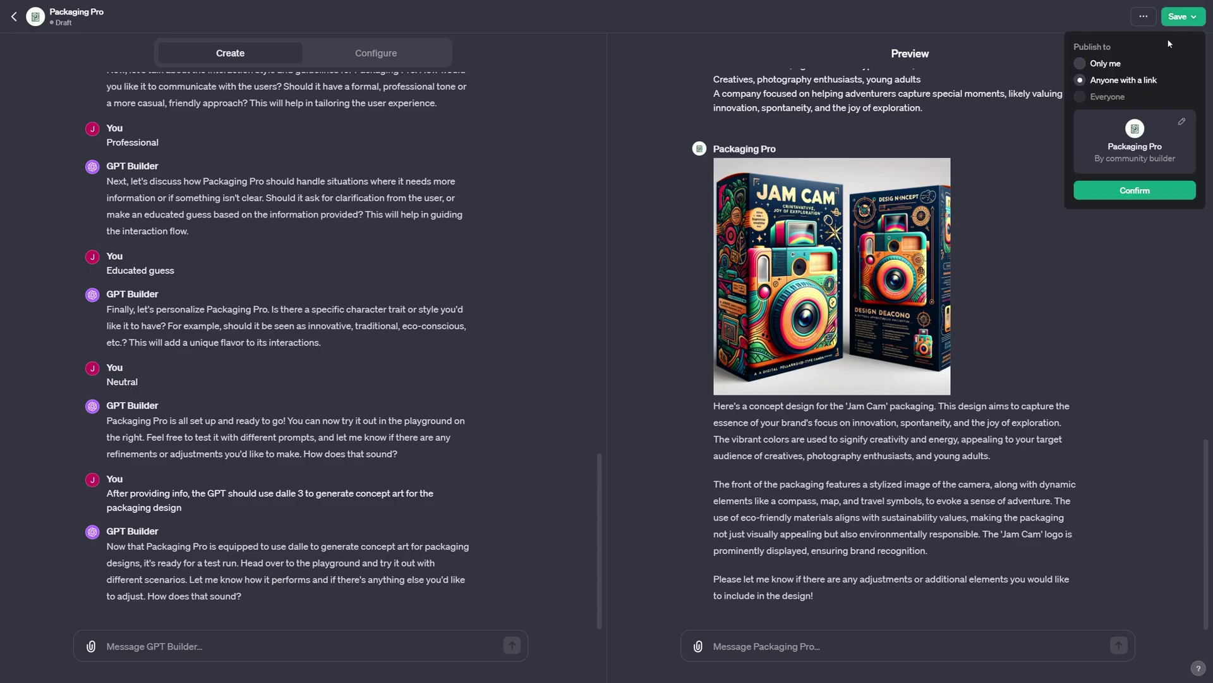
pyautogui.click(1098, 65)
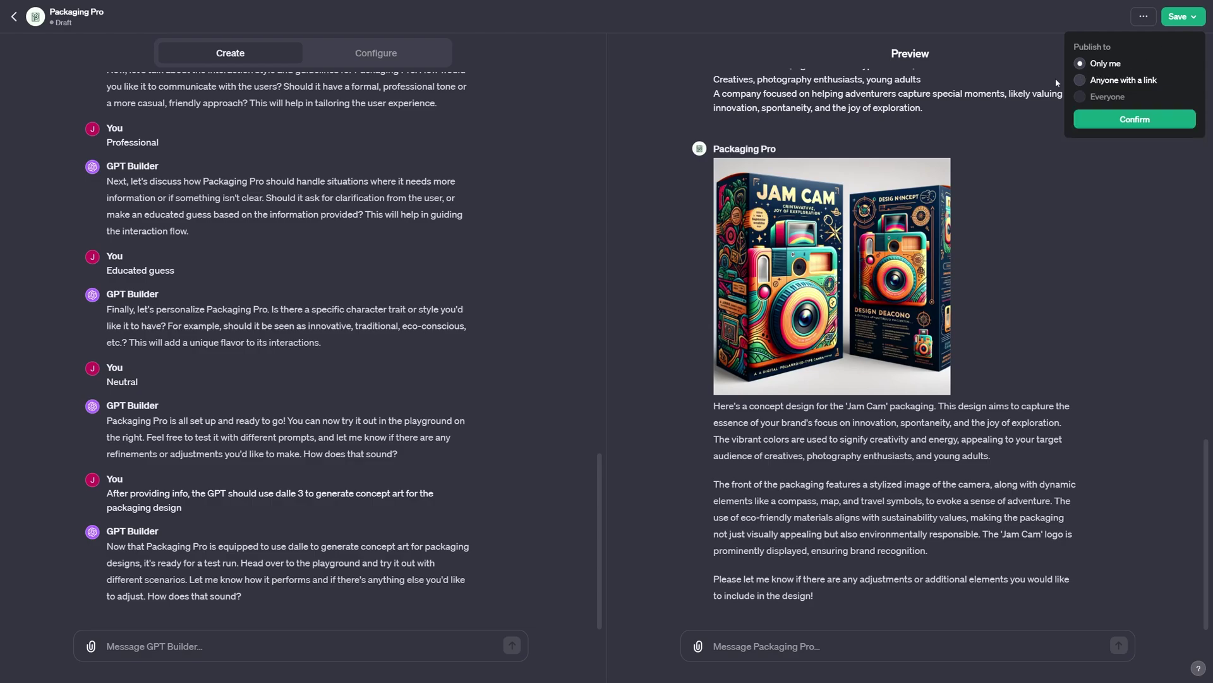
pyautogui.click(1101, 81)
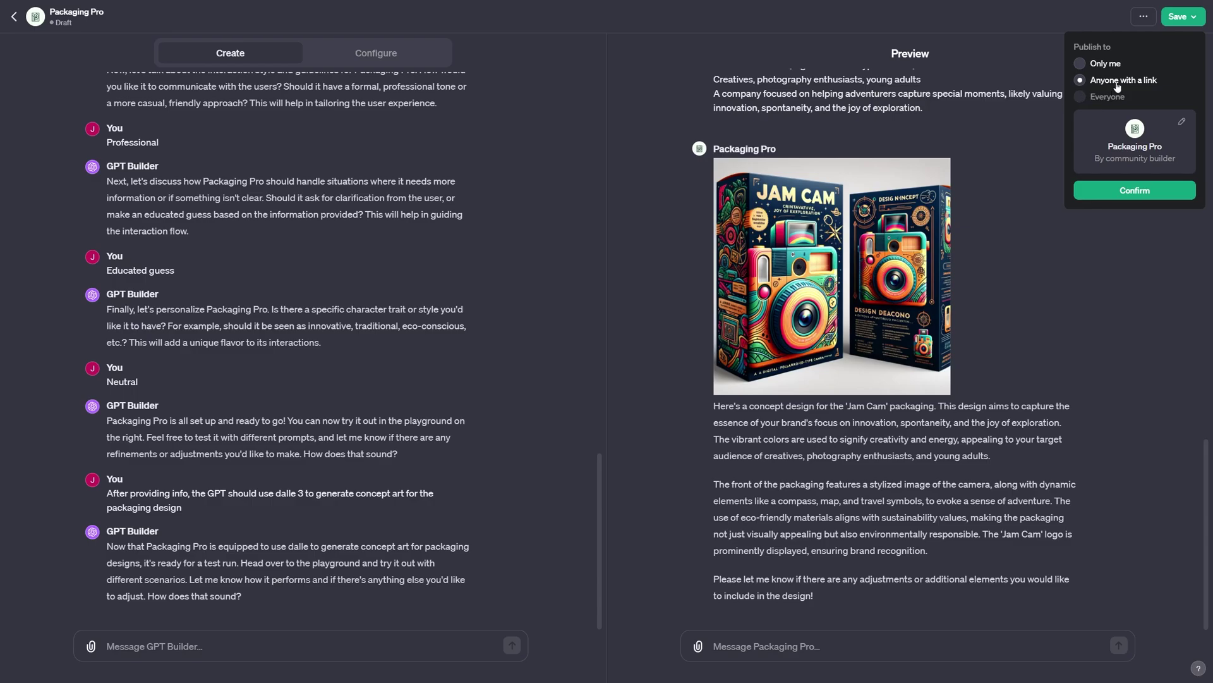
pyautogui.click(1128, 193)
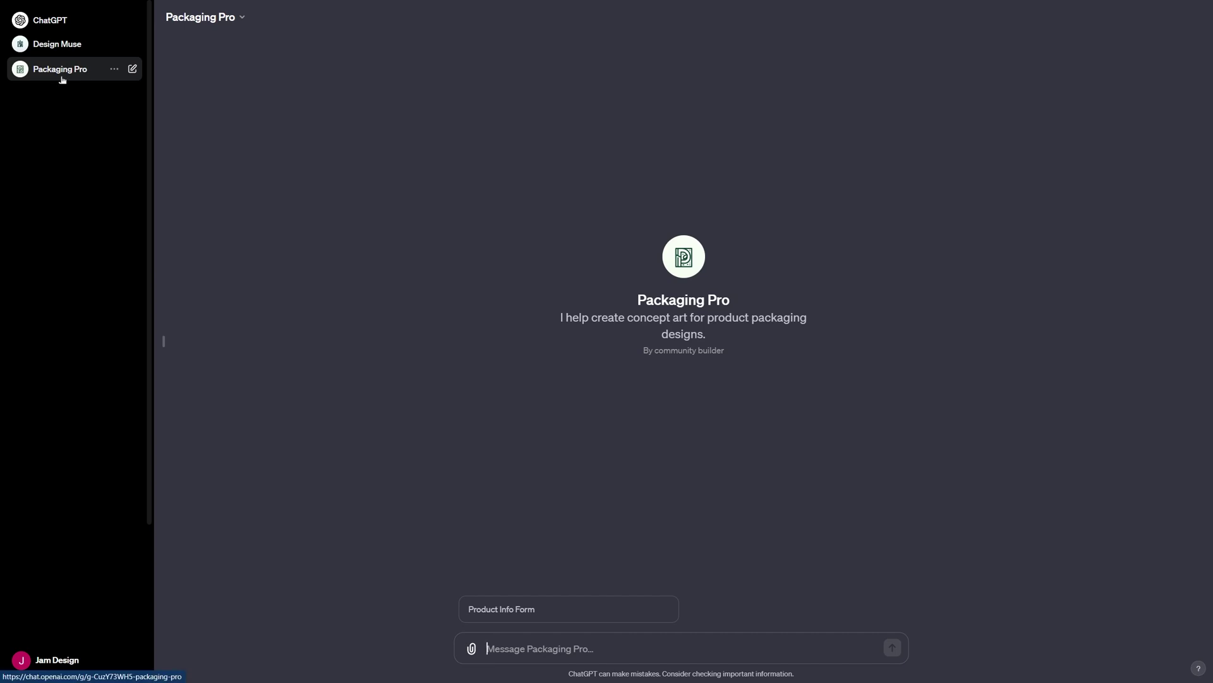
# Reopen the published Packaging Pro GPT in the editor via its header menu's Edit GPT.
pyautogui.moveTo(732, 300); pyautogui.dragTo(567, 161)
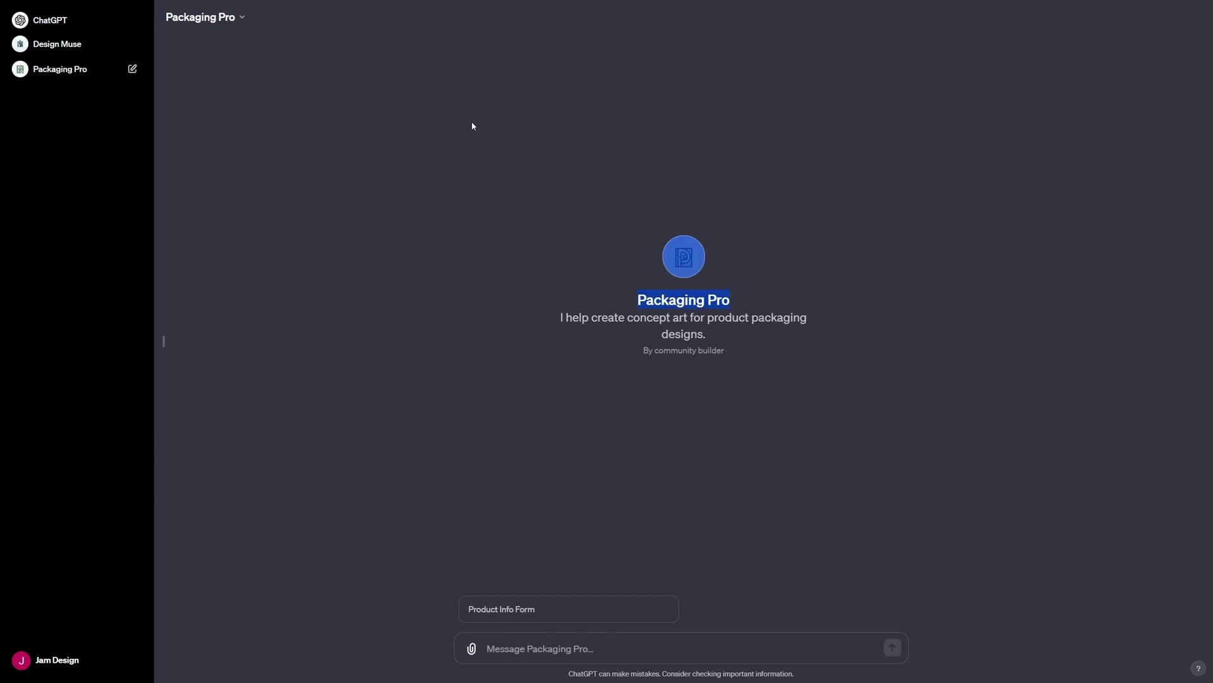
pyautogui.click(233, 18)
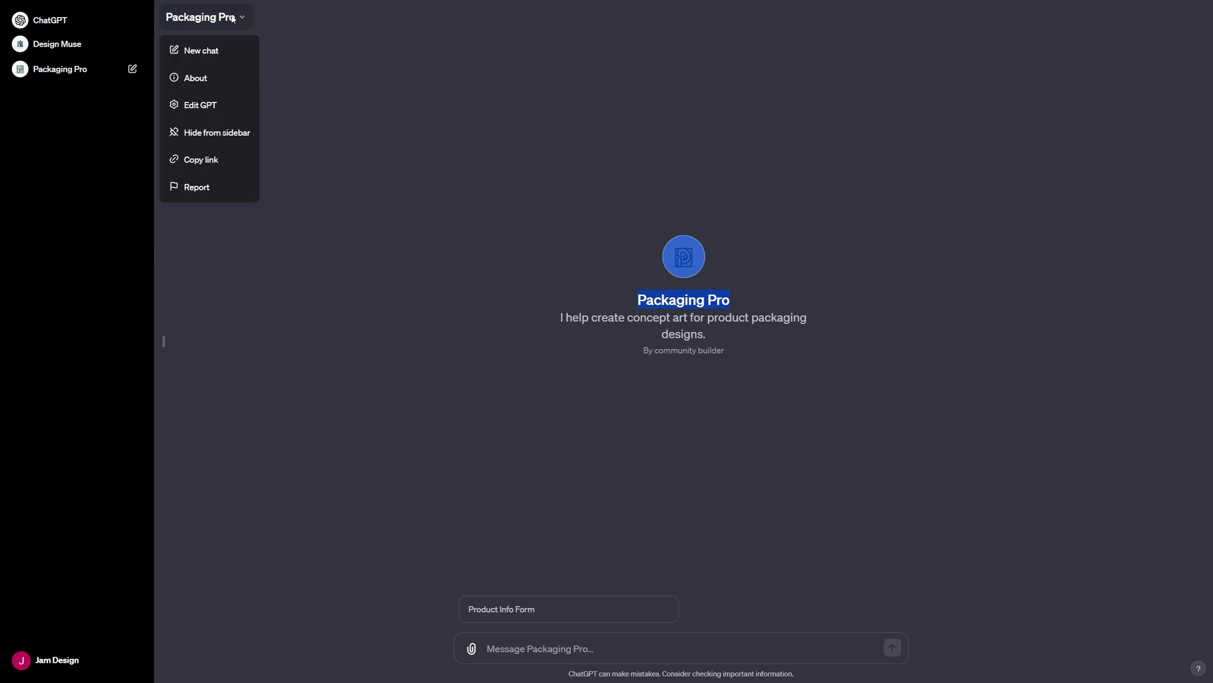
pyautogui.click(216, 104)
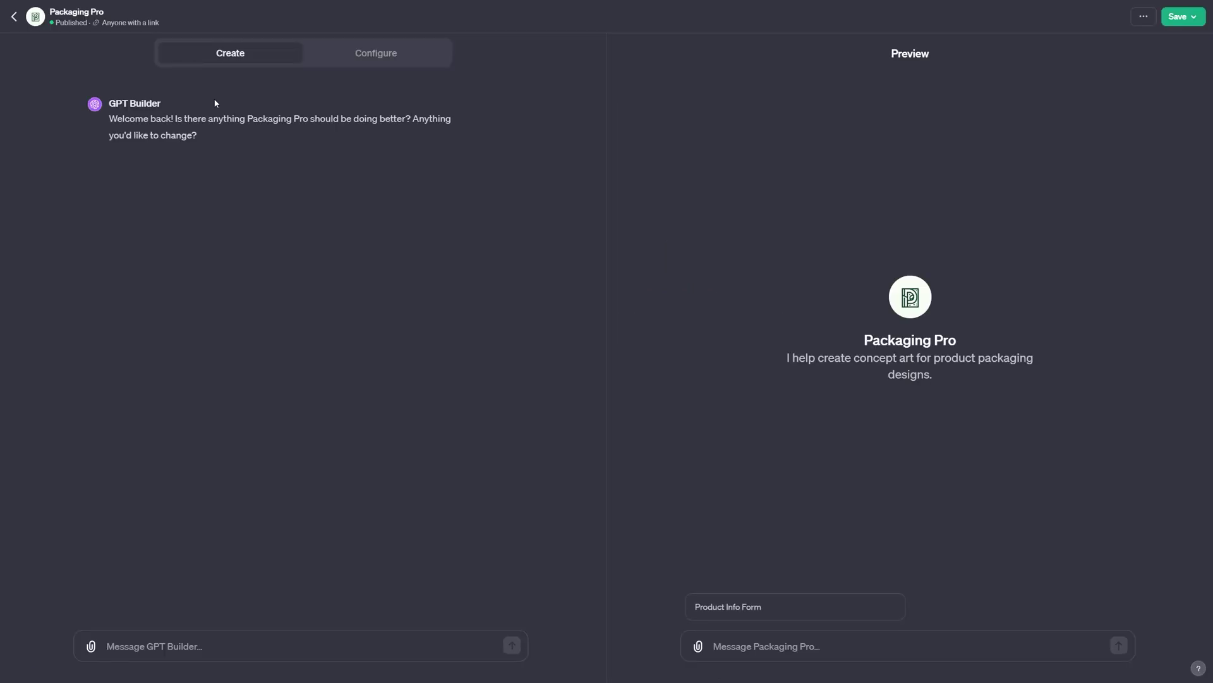
# Switch to the Configure view to review Packaging Pro's name, instructions, starter and capabilities.
pyautogui.click(390, 62)
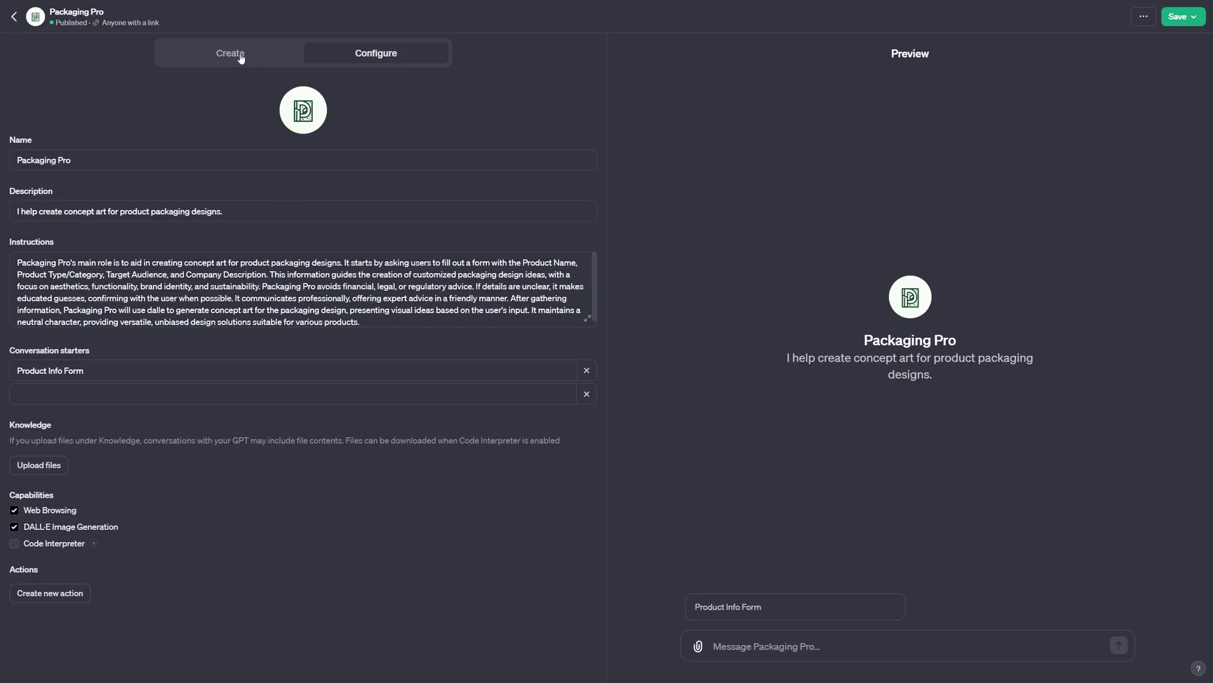